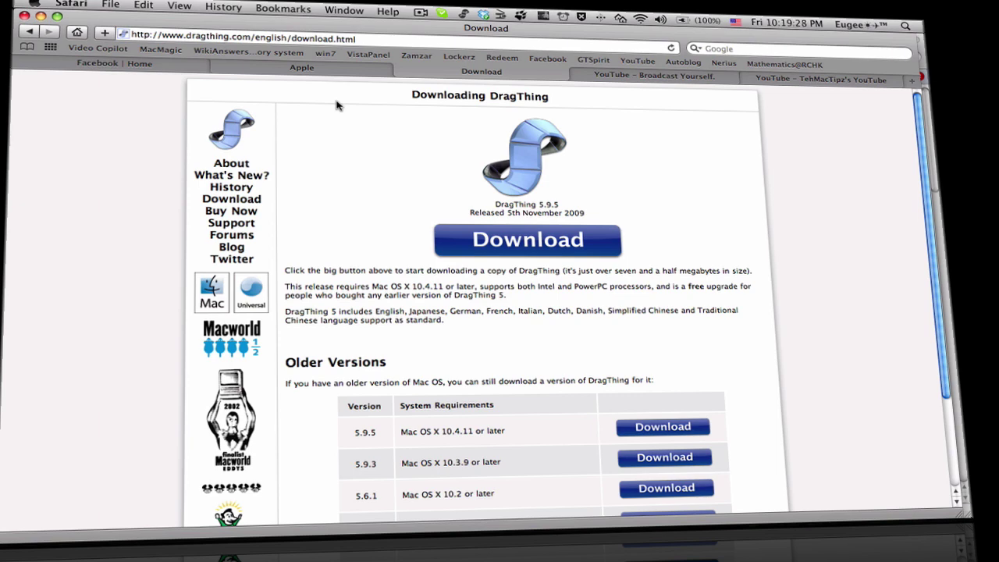
- Return to the DragThing download page tab and hide Safari to reveal the desktop
left_click(302, 68)
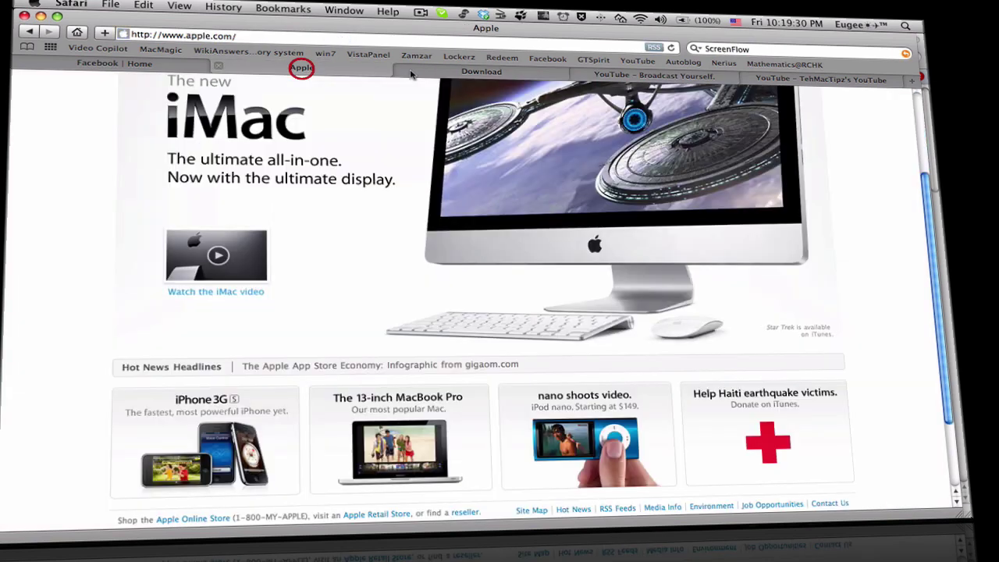
left_click(481, 71)
key("super+w")
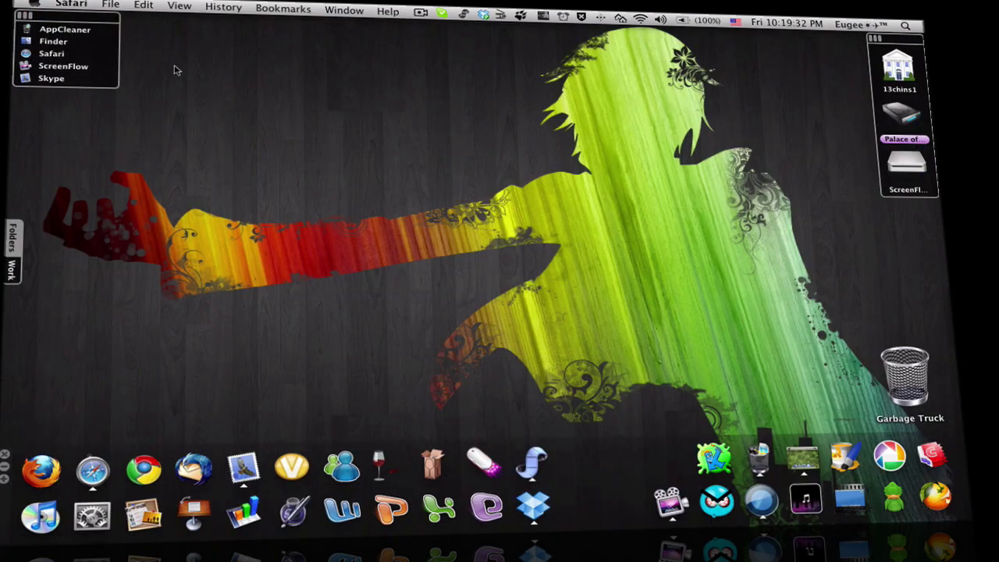
- Slide open the Work drawer and the application drawer to show the Apps folder in Finder
left_click(10, 269)
left_click(905, 376)
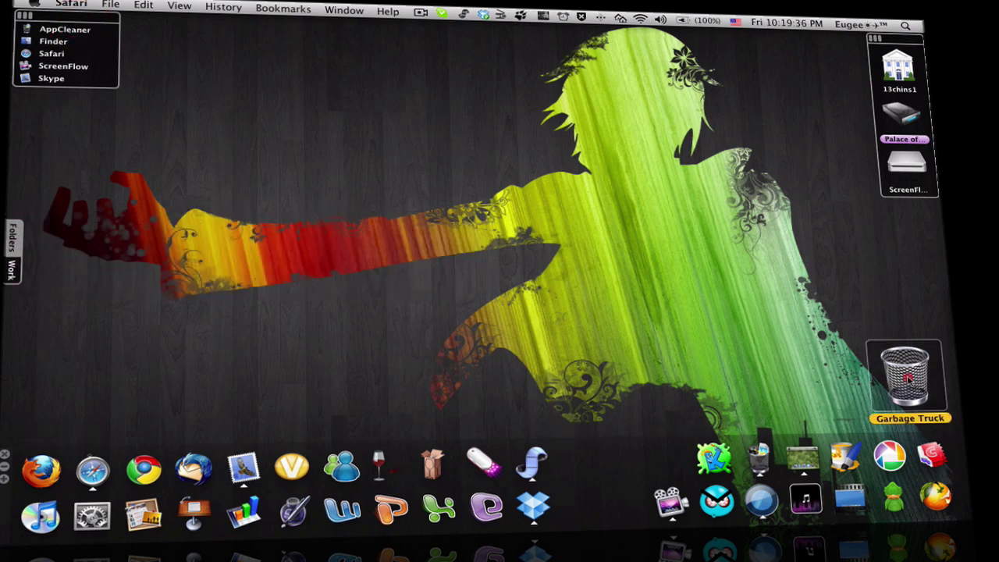
left_click(954, 306)
- Close the Apps folder window and bring Safari back to the front
key("F11")
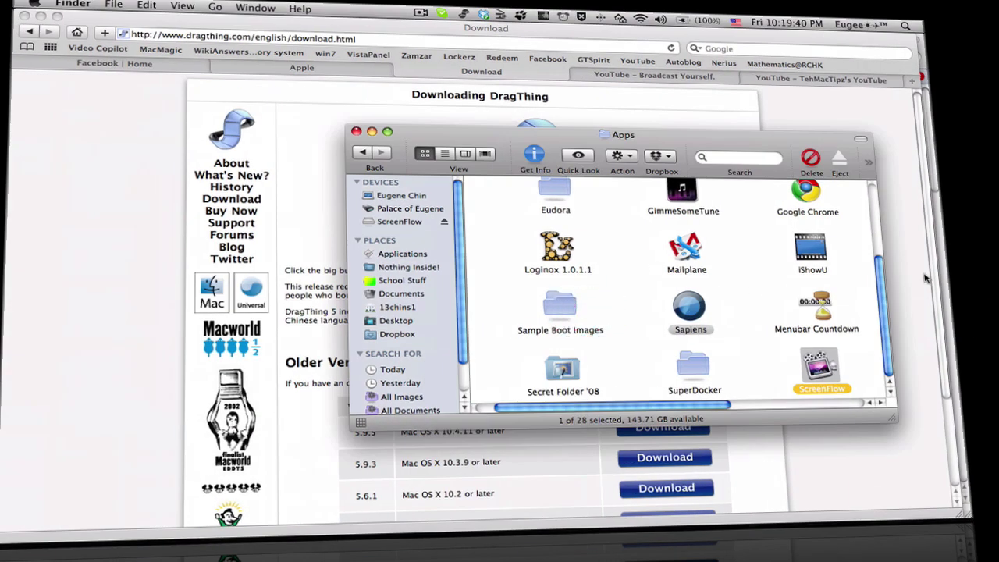
key("super+w")
left_click(866, 279)
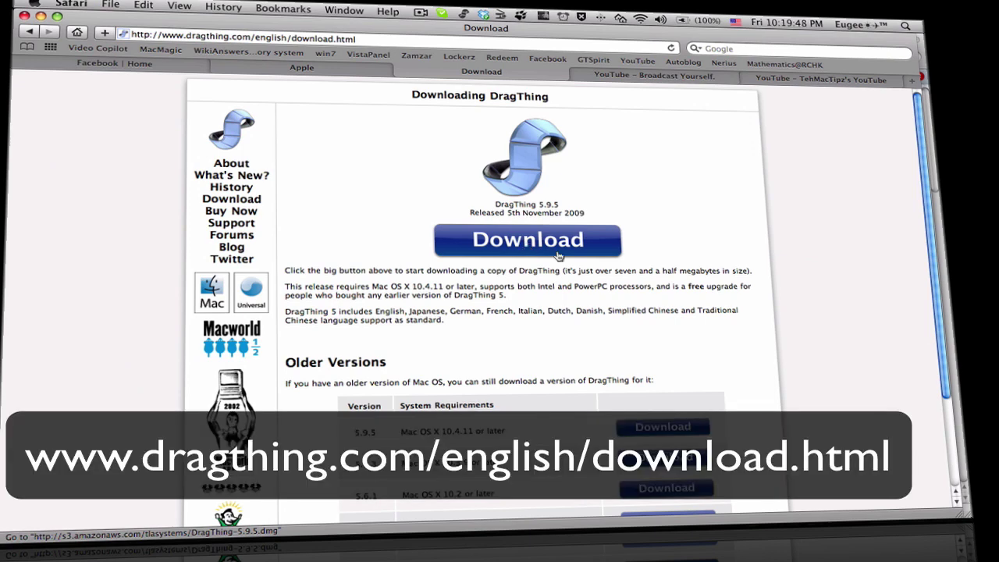
- Start and stop the DragThing 5.9.5 download, close the Downloads list, and switch to the docks desktop
left_click(559, 255)
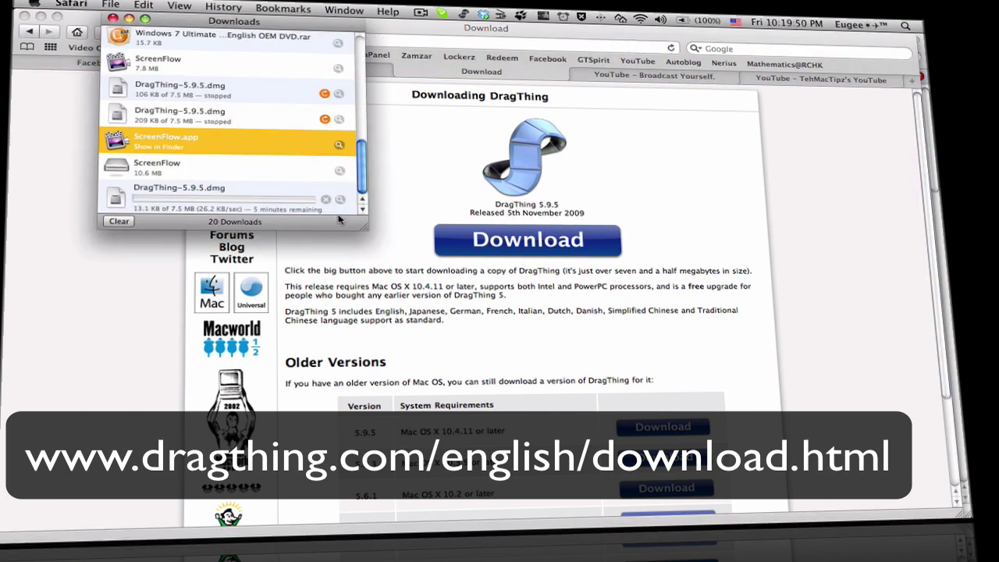
left_click(325, 201)
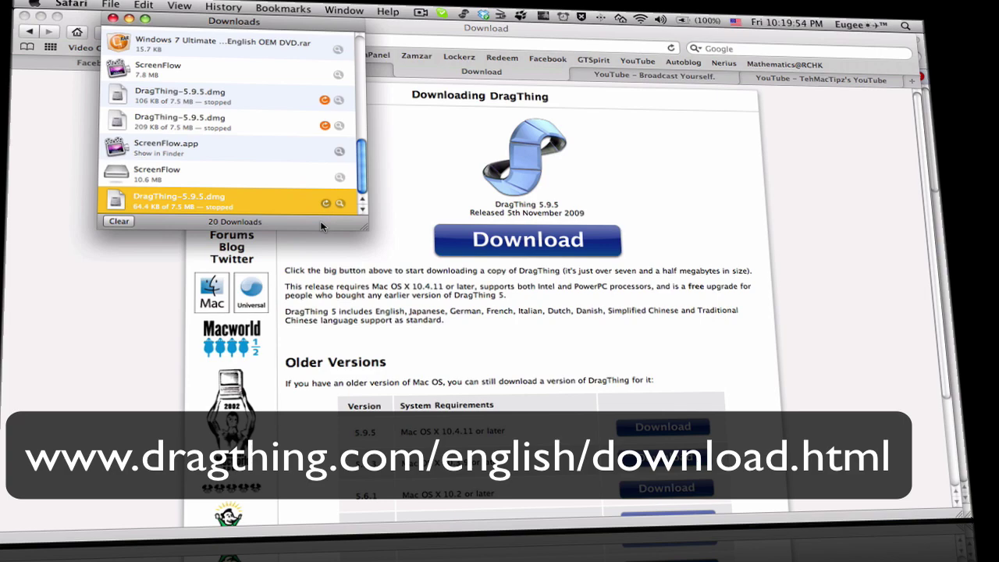
key("super+w")
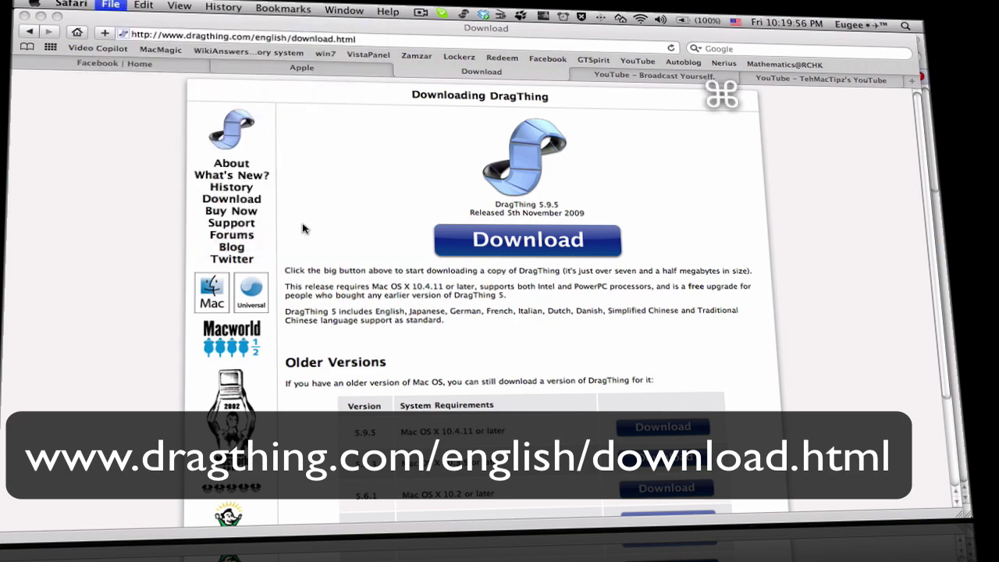
key("ctrl+Right")
- Open DragThing's Preferences from its menu-bar icon on the General pane
left_click(472, 197)
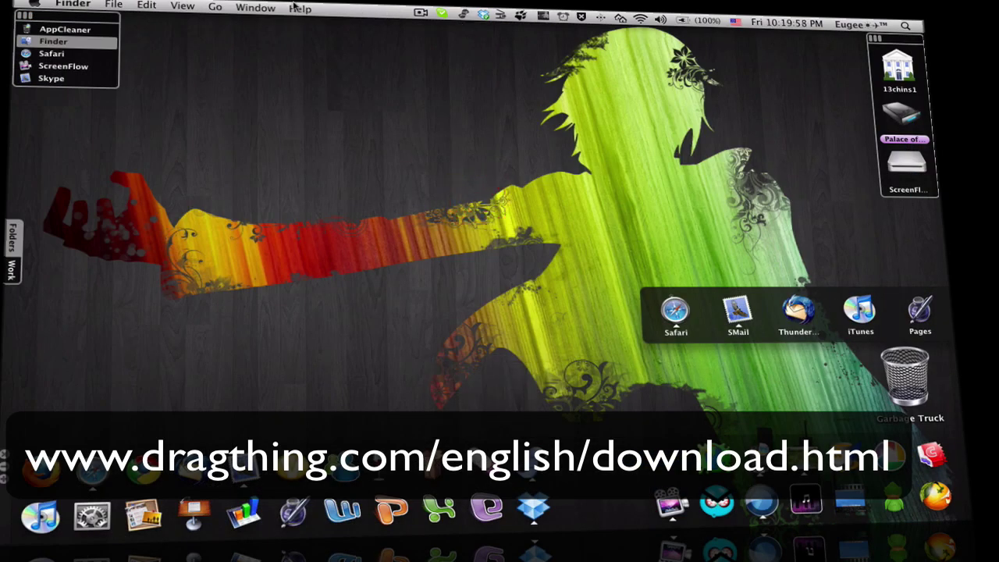
left_click(463, 14)
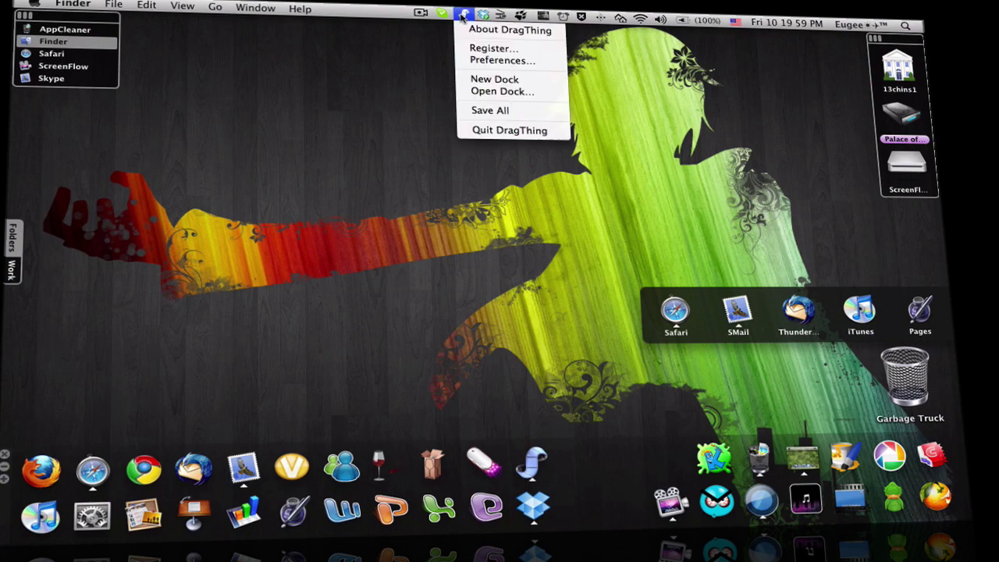
left_click(505, 61)
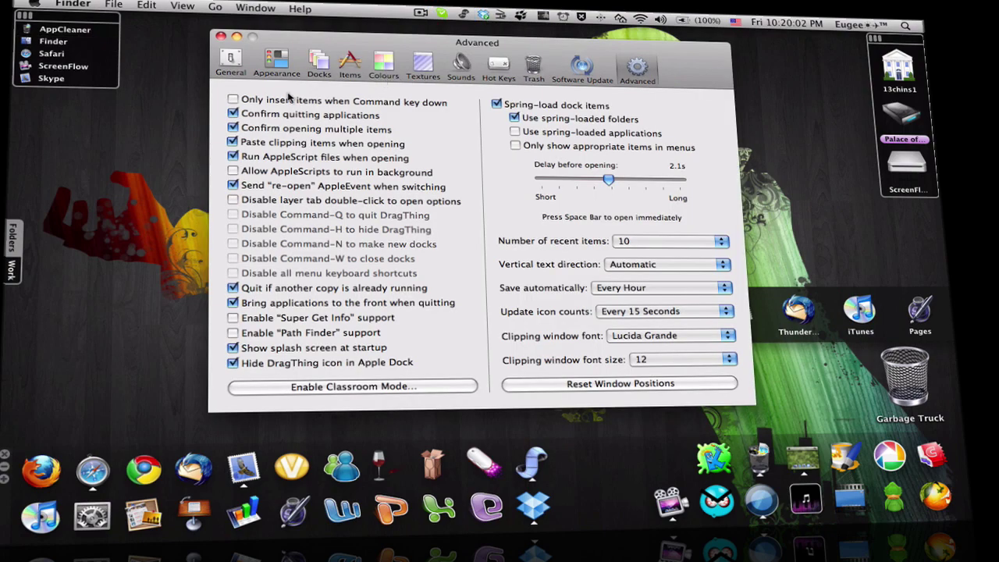
left_click(231, 64)
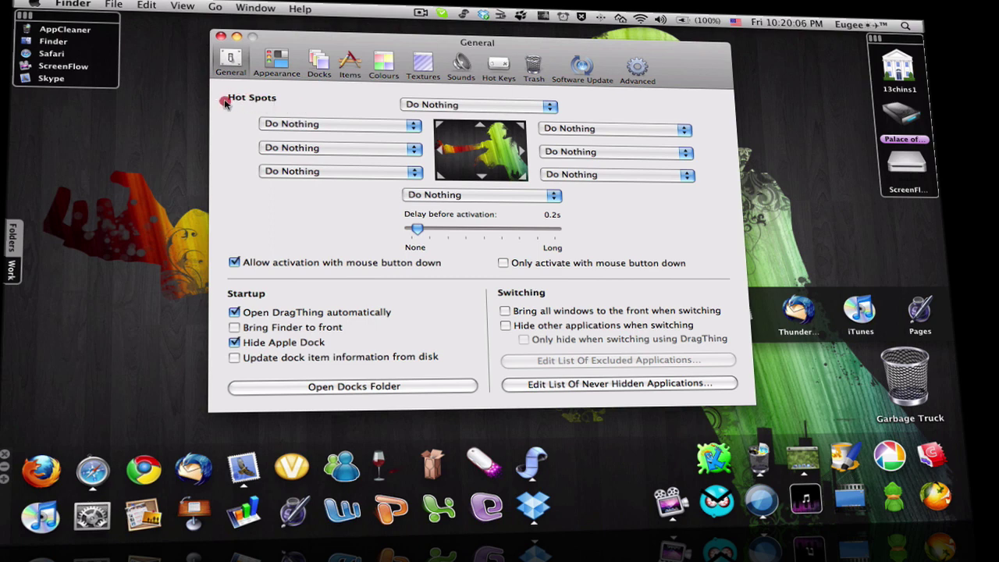
- Close the School Stuff drawer and bring the preferences window back to the front
mouse_move(5, 267)
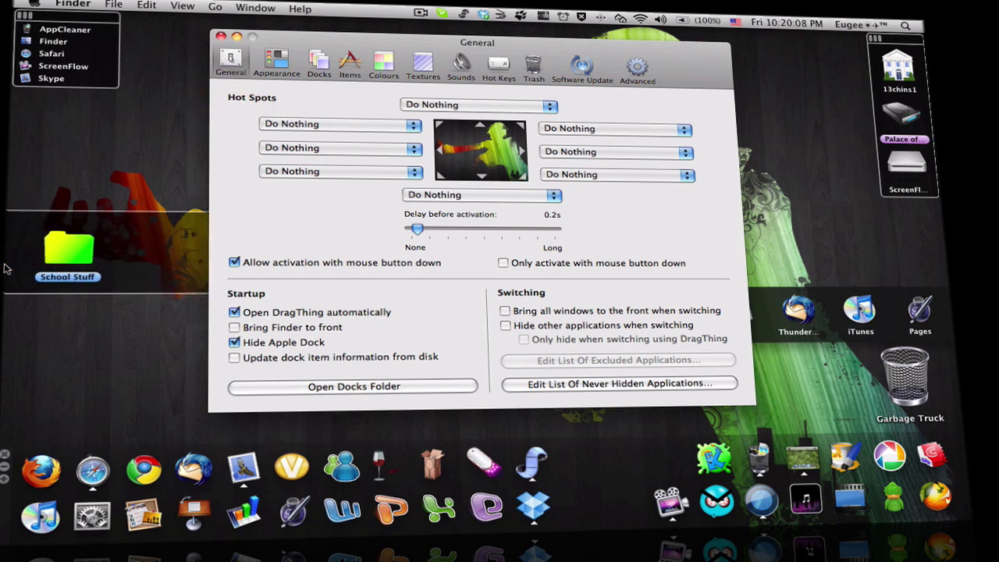
left_click(952, 331)
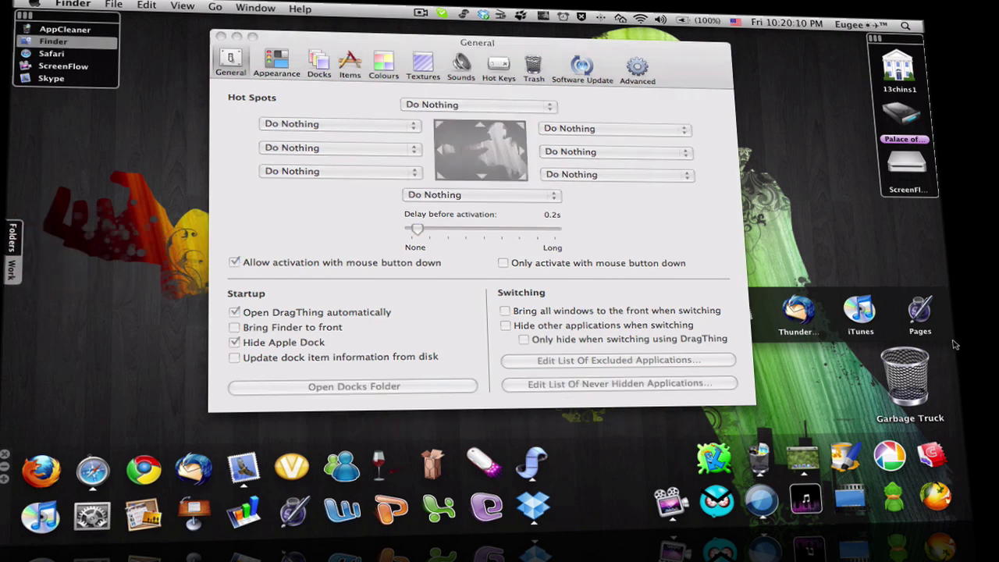
left_click(953, 331)
left_click(903, 313)
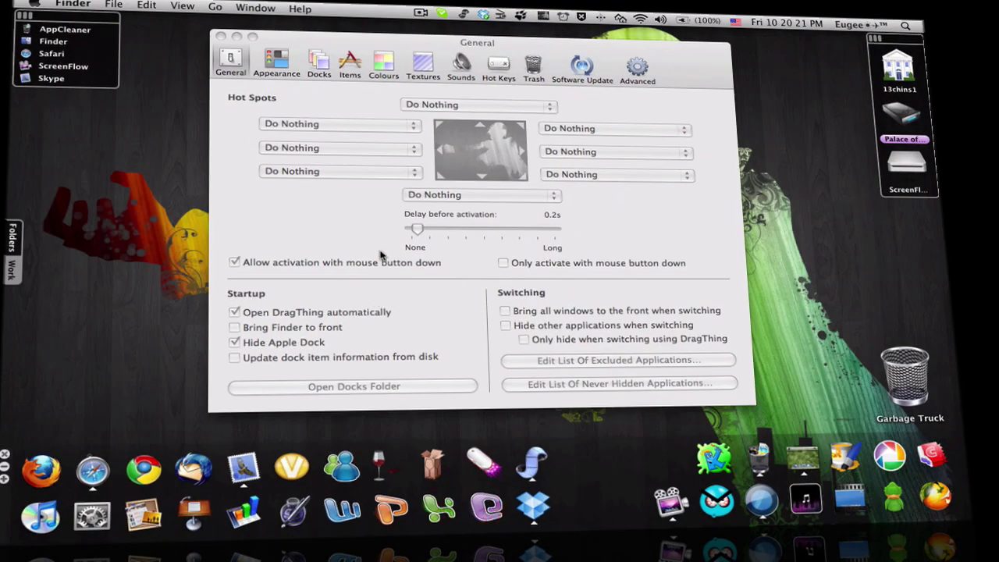
left_click(380, 253)
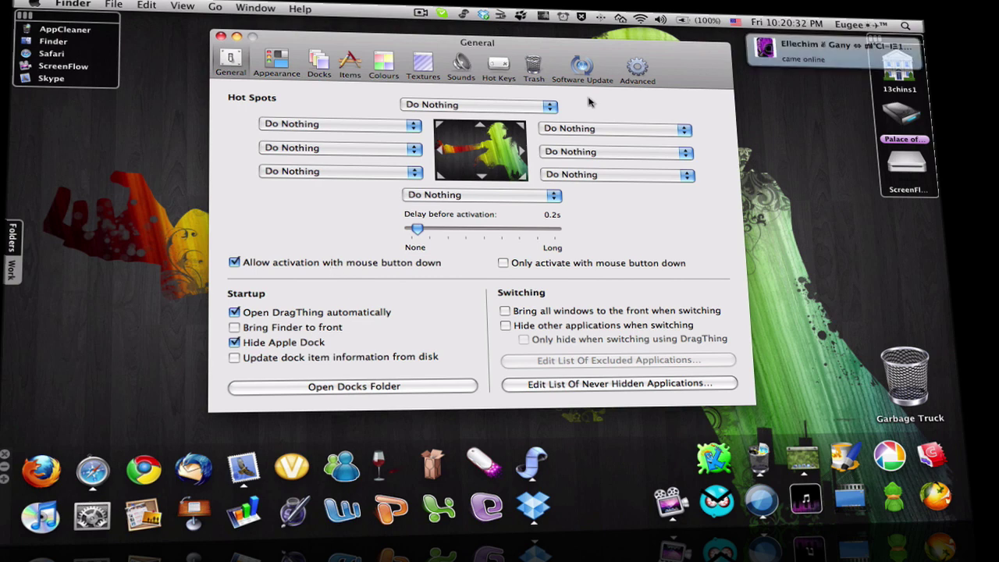
- Quit Skype with Cmd+Q, confirm its log-out warning, and return to DragThing's General preferences
left_click(442, 11)
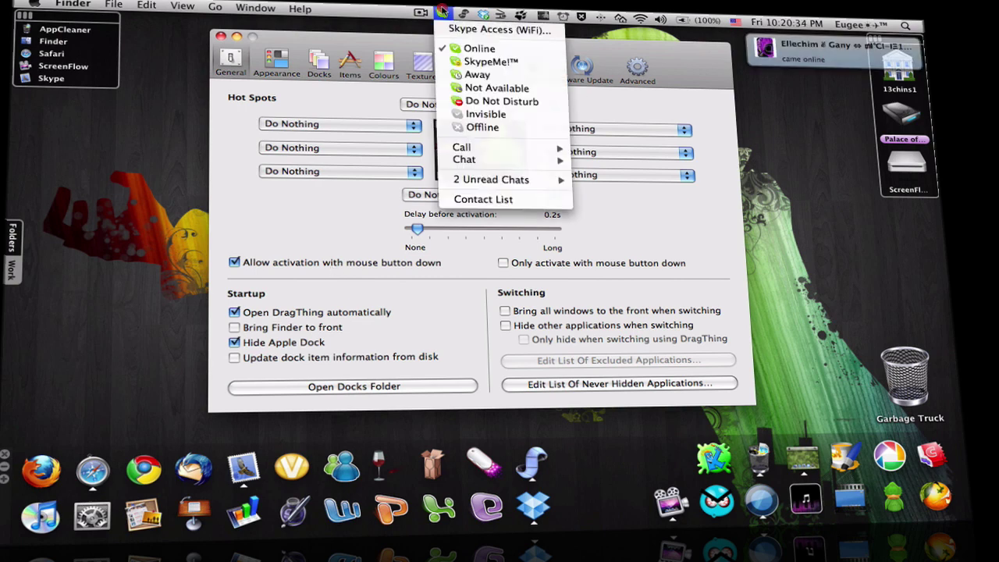
left_click(441, 11)
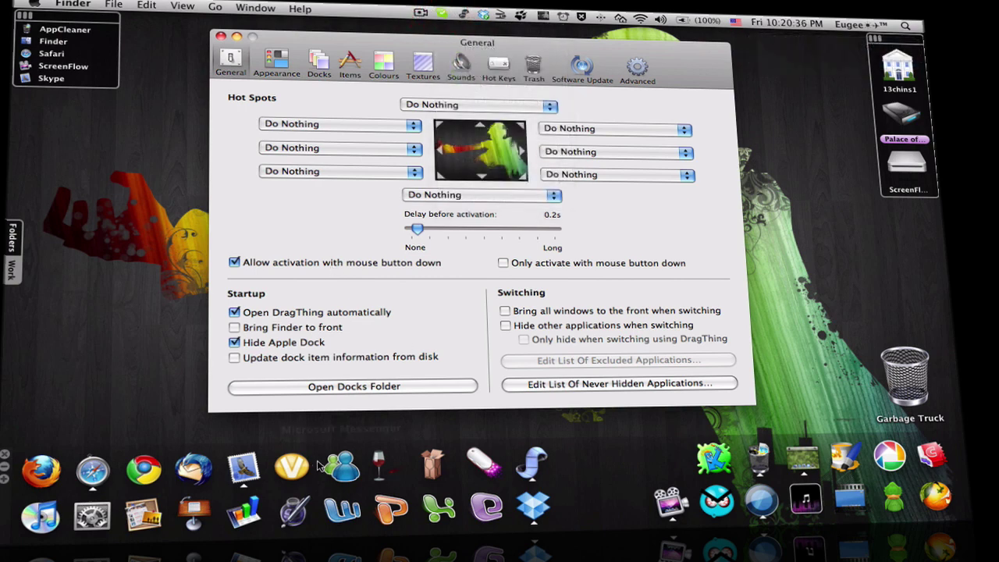
left_click(50, 79)
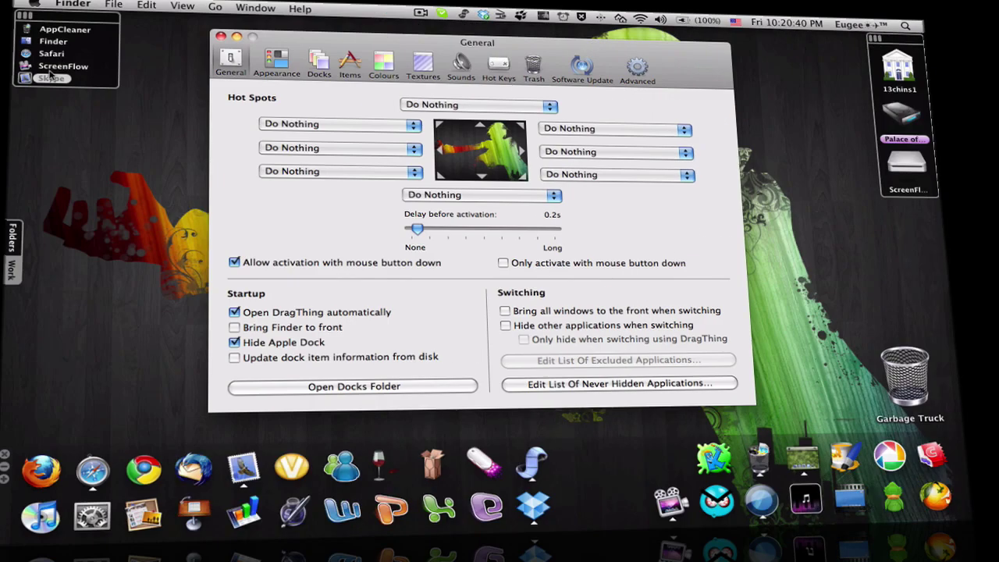
left_click(50, 79)
key("super+q")
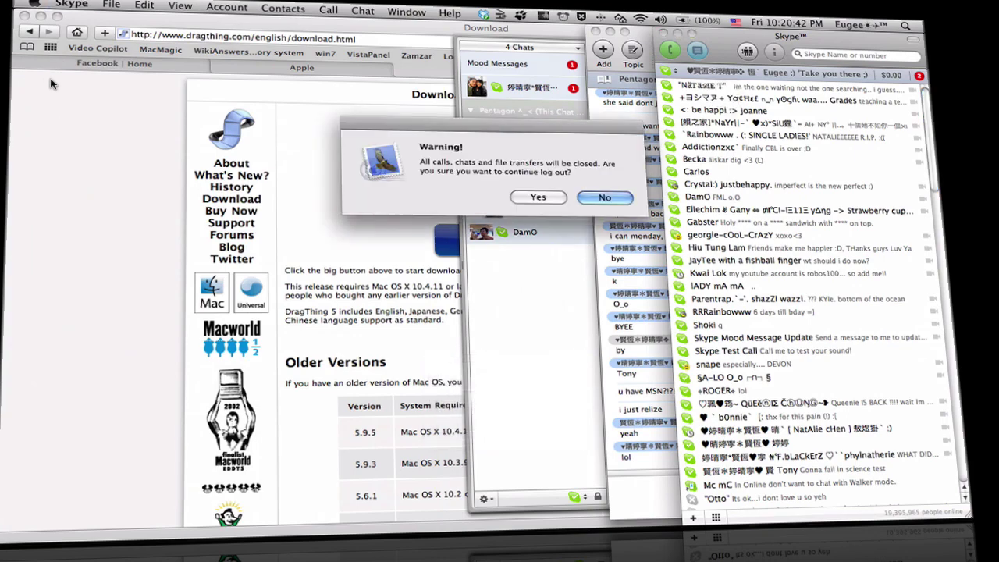
left_click(540, 197)
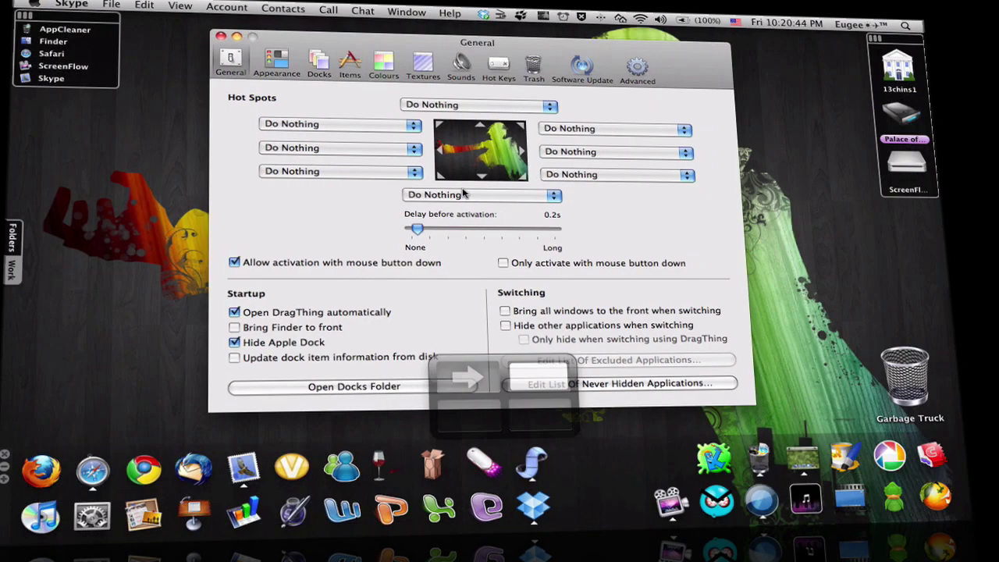
left_click(278, 217)
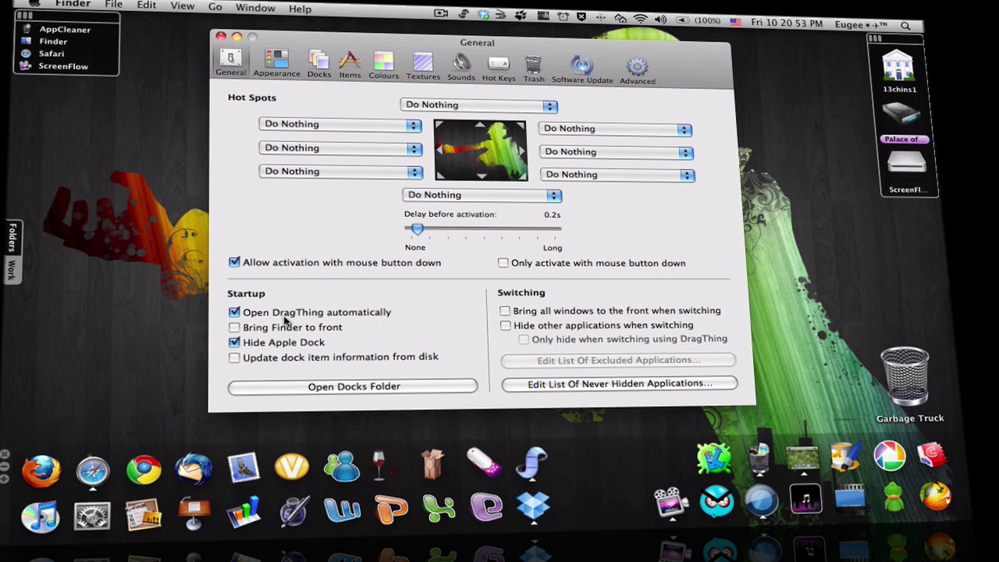
- Turn Hide Apple Dock off to reveal the Apple Dock, then back on to hide it
left_click(284, 342)
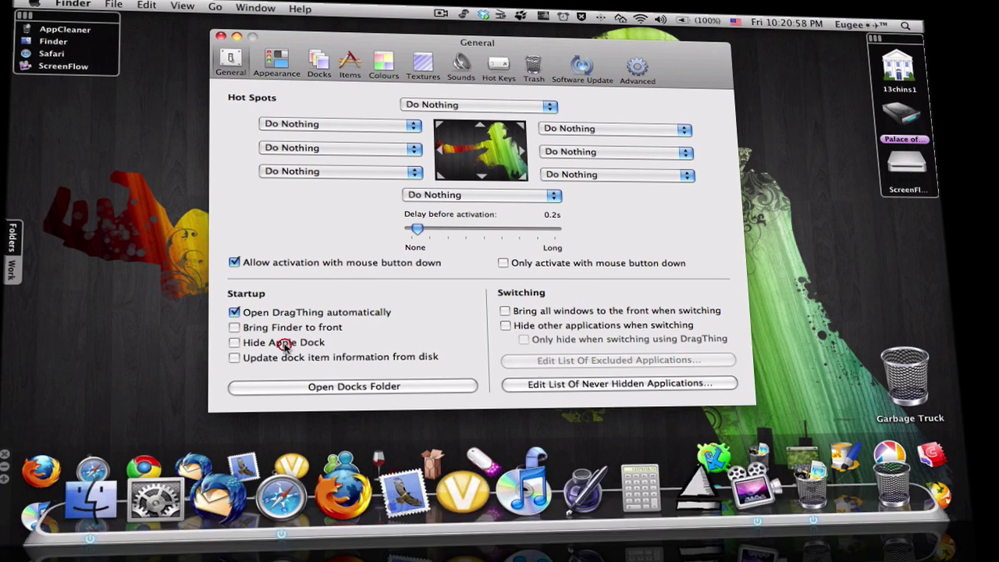
left_click(283, 342)
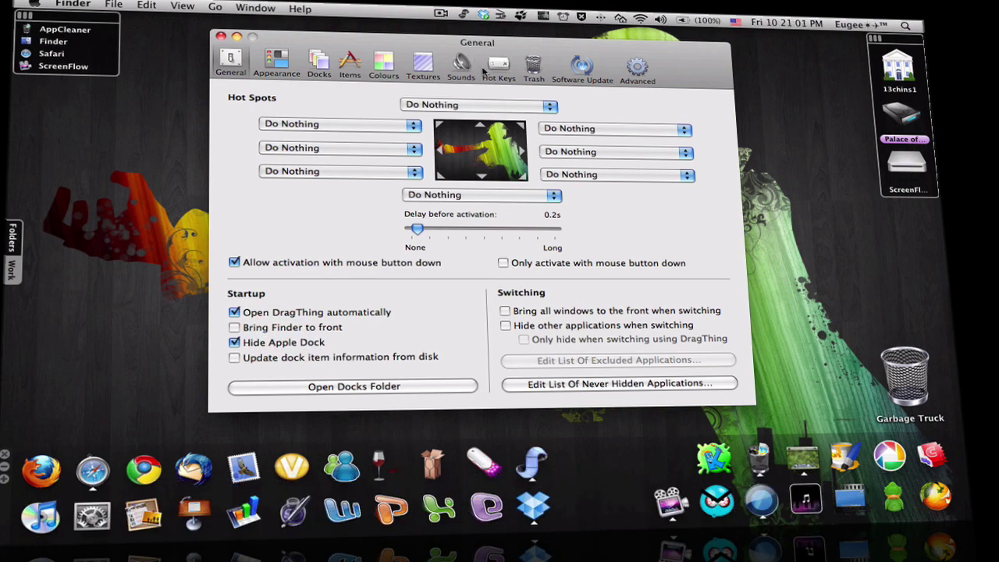
- Preview the dock themes in Appearance, keep No Glass, and move to the Docks pane
left_click(286, 67)
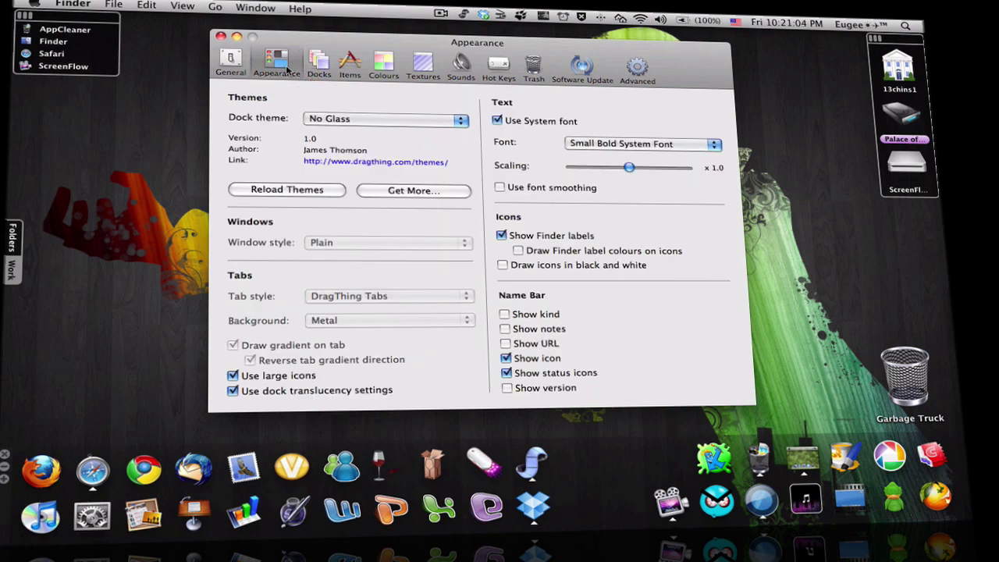
left_click(326, 125)
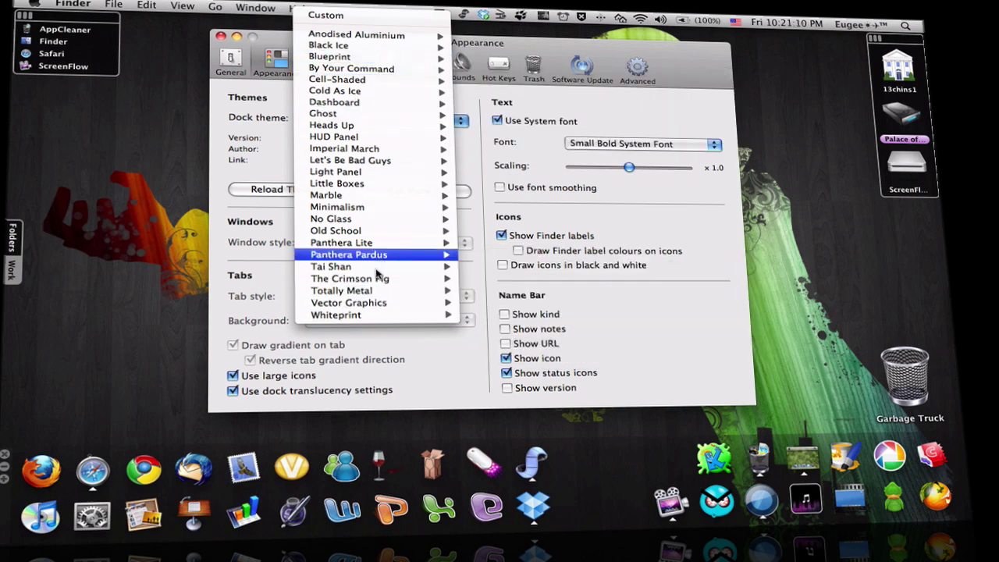
mouse_move(363, 231)
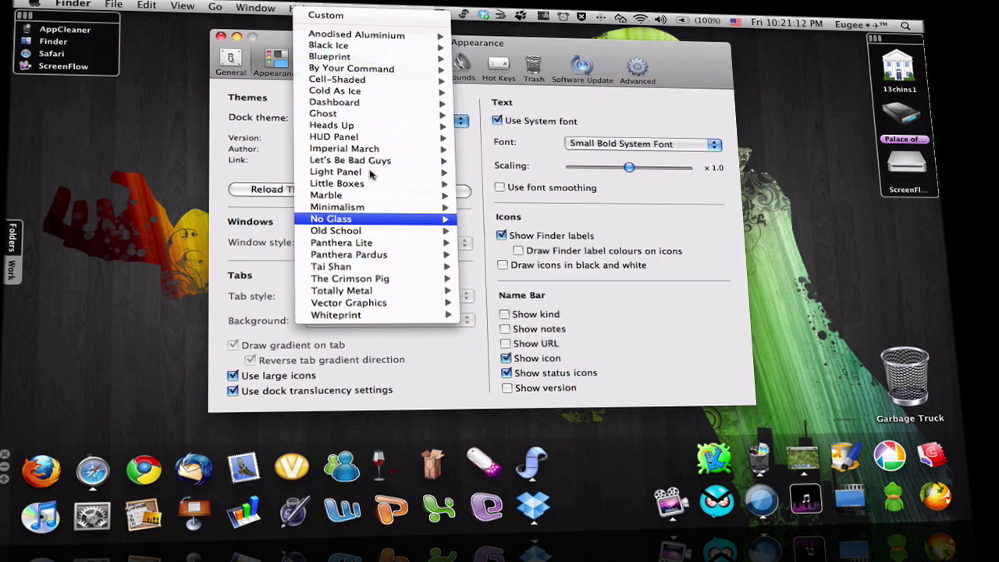
mouse_move(368, 139)
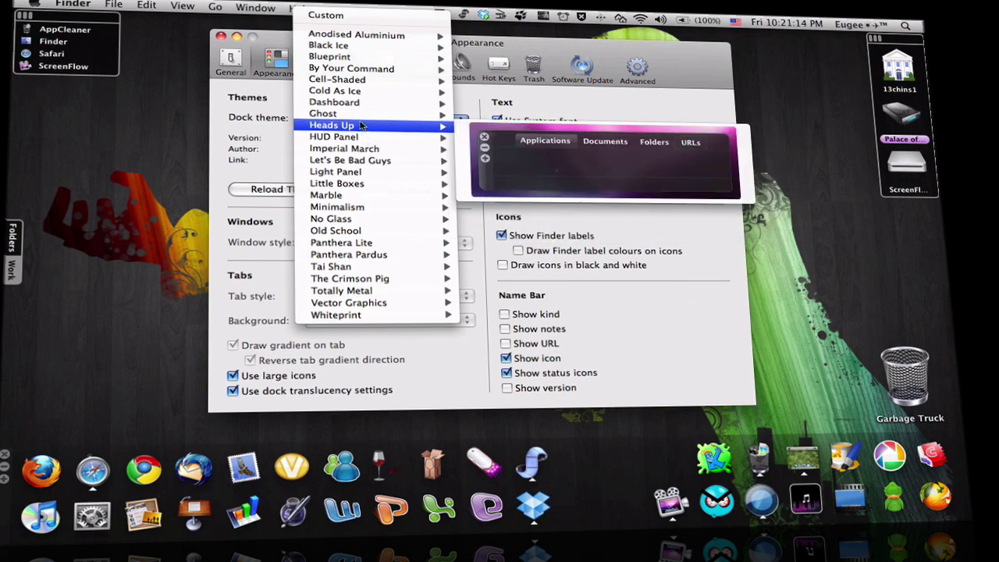
left_click(507, 215)
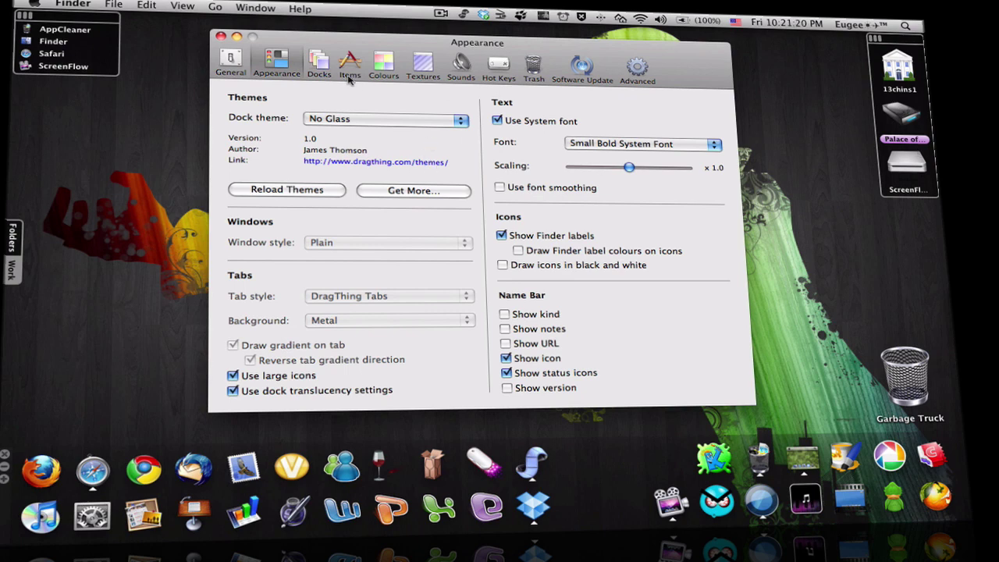
left_click(322, 69)
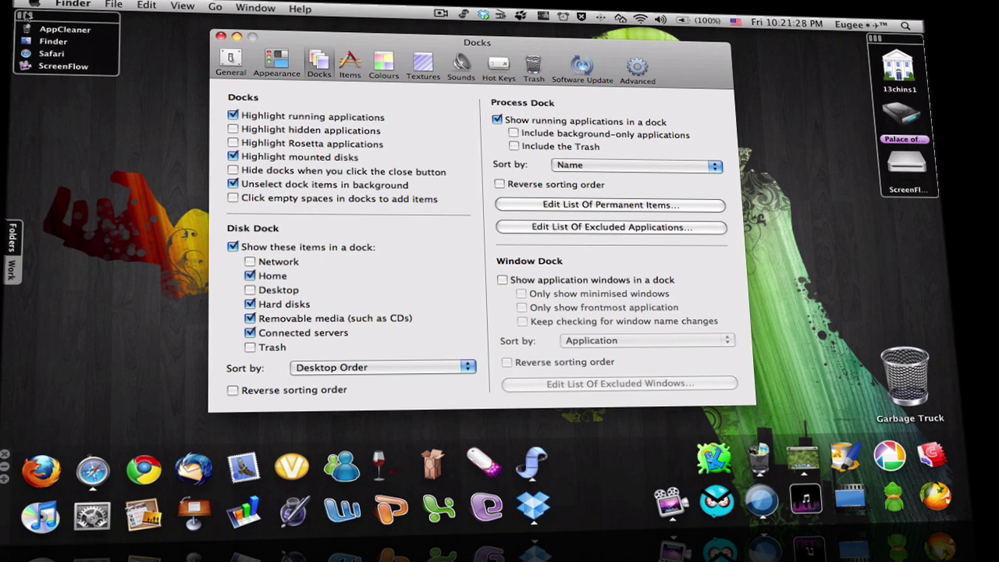
left_click(65, 20)
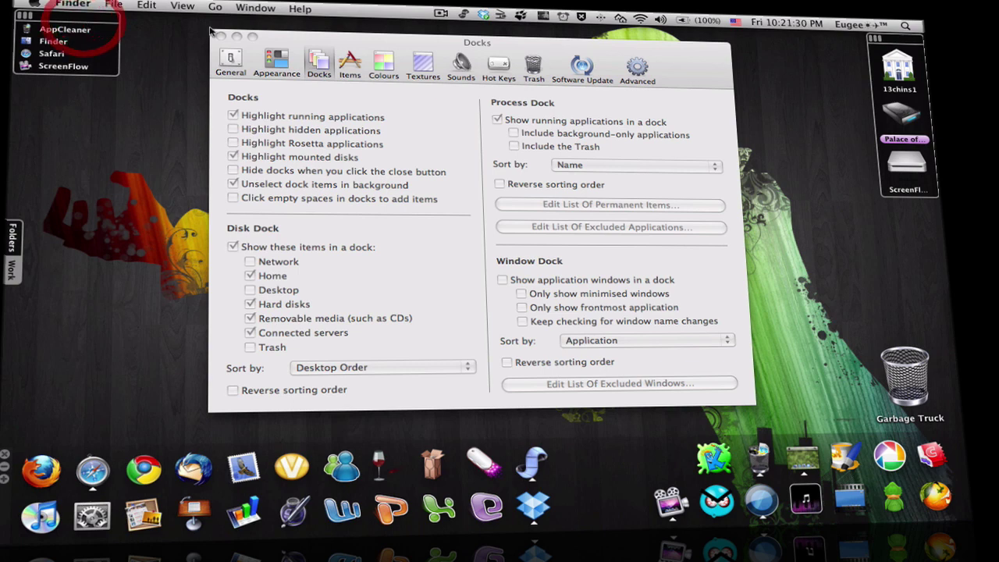
left_click_drag(374, 47, 372, 38)
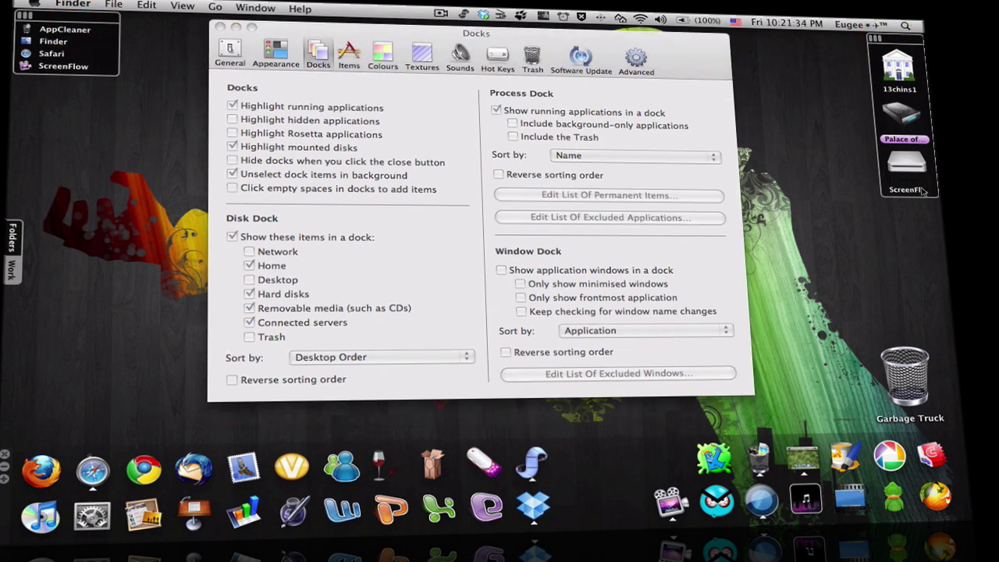
left_click(443, 285)
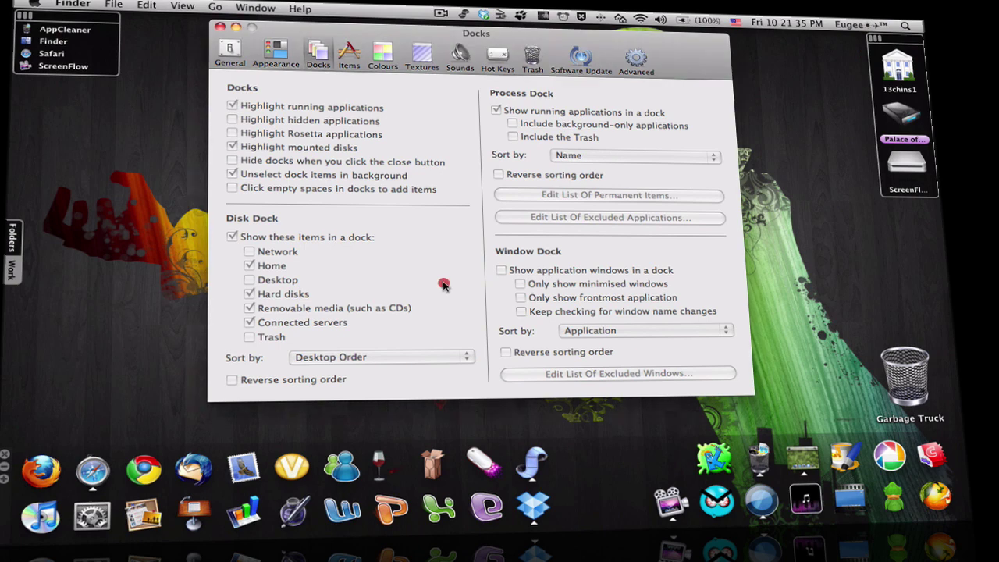
left_click(253, 236)
left_click(252, 235)
left_click(263, 252)
left_click(263, 253)
left_click(251, 281)
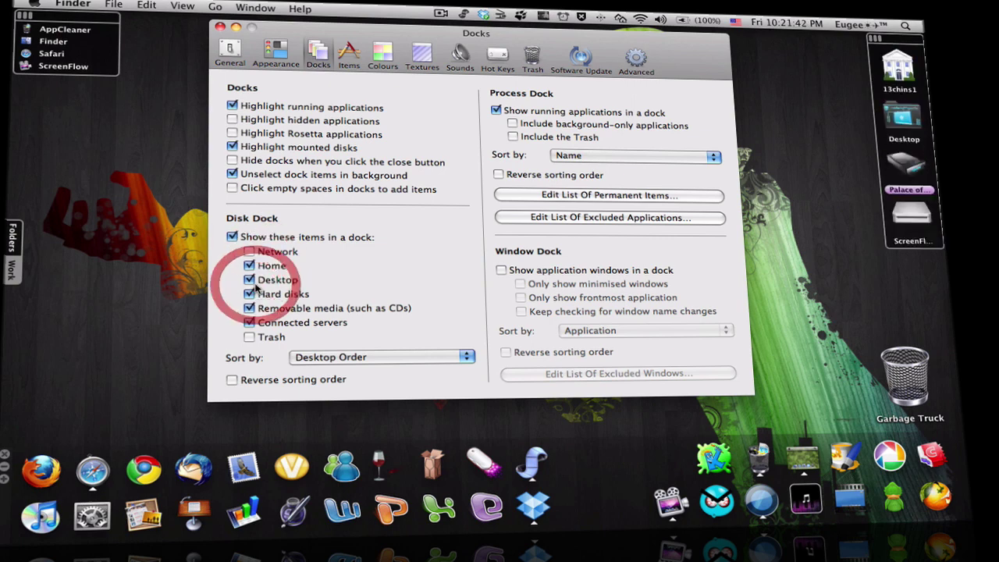
left_click(251, 280)
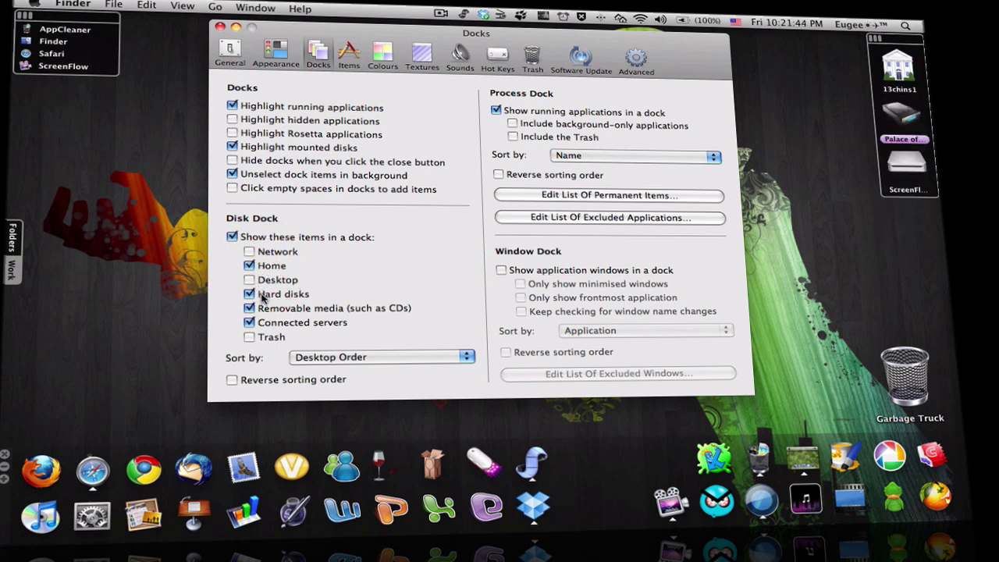
left_click(263, 297)
left_click(262, 296)
left_click(266, 309)
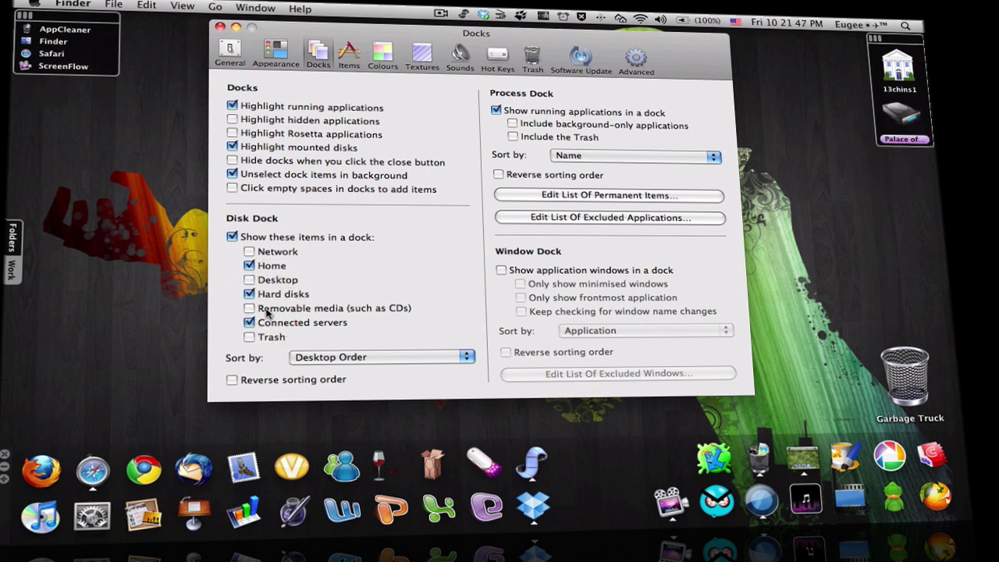
left_click(266, 310)
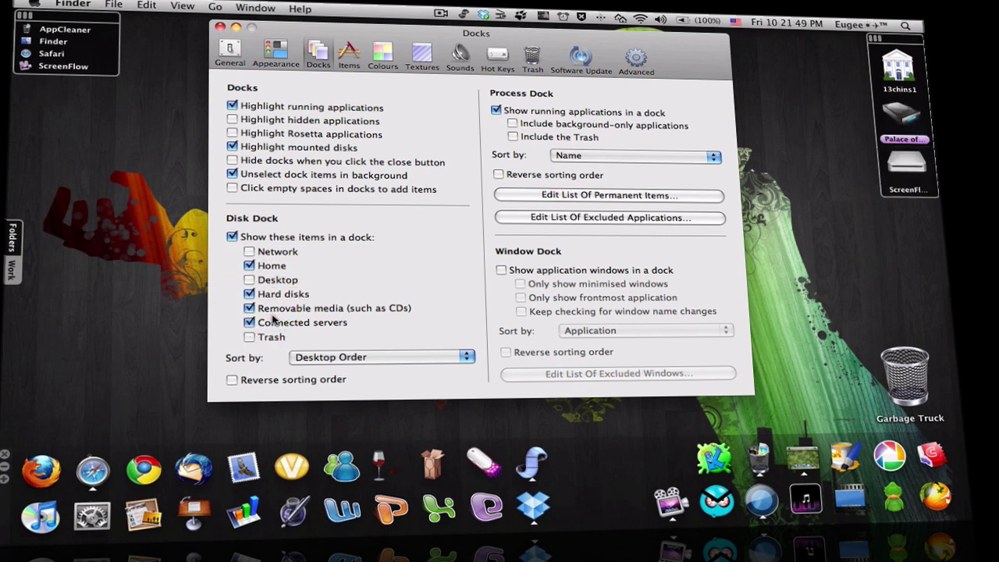
left_click(276, 324)
left_click(277, 324)
left_click(258, 336)
left_click(259, 337)
mouse_move(955, 320)
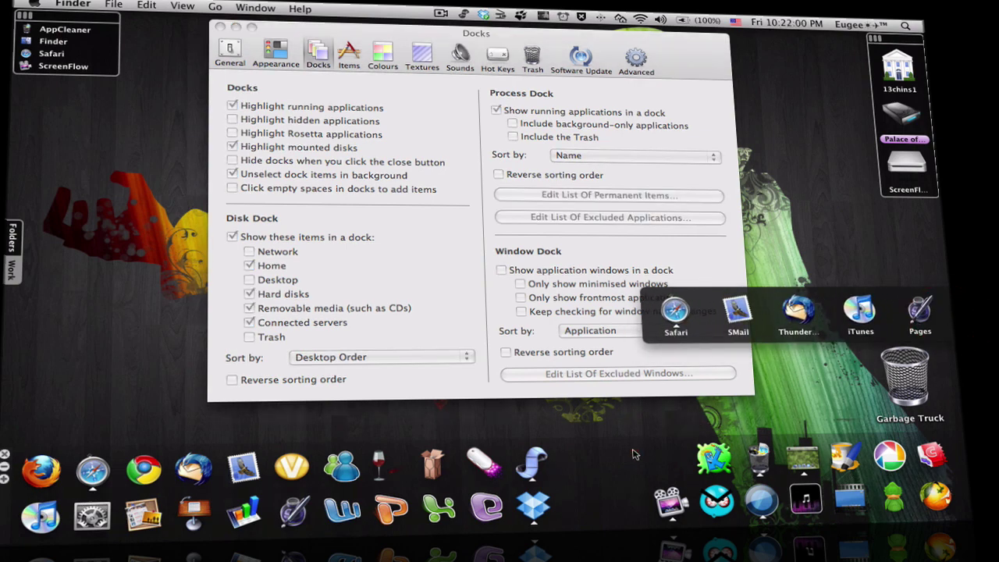
mouse_move(8, 265)
left_click(833, 224)
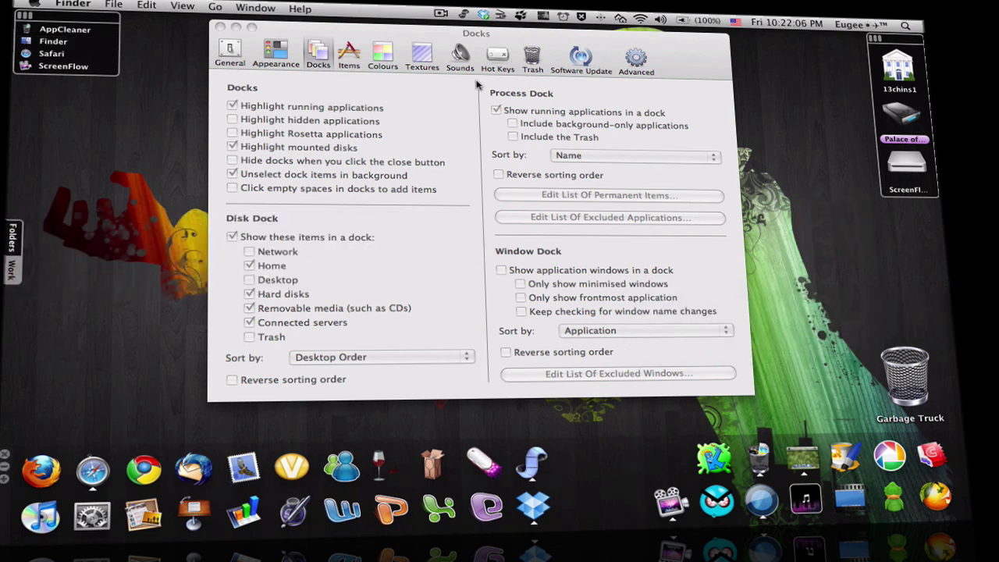
left_click(432, 96)
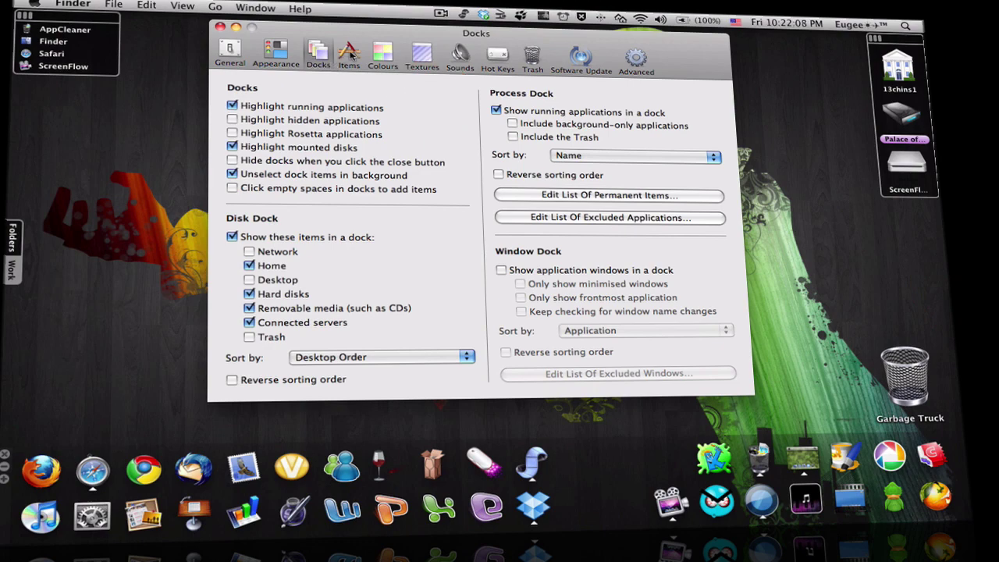
- Browse the Items, Colours, Textures, Sounds and Hot Keys preference panes
left_click(350, 53)
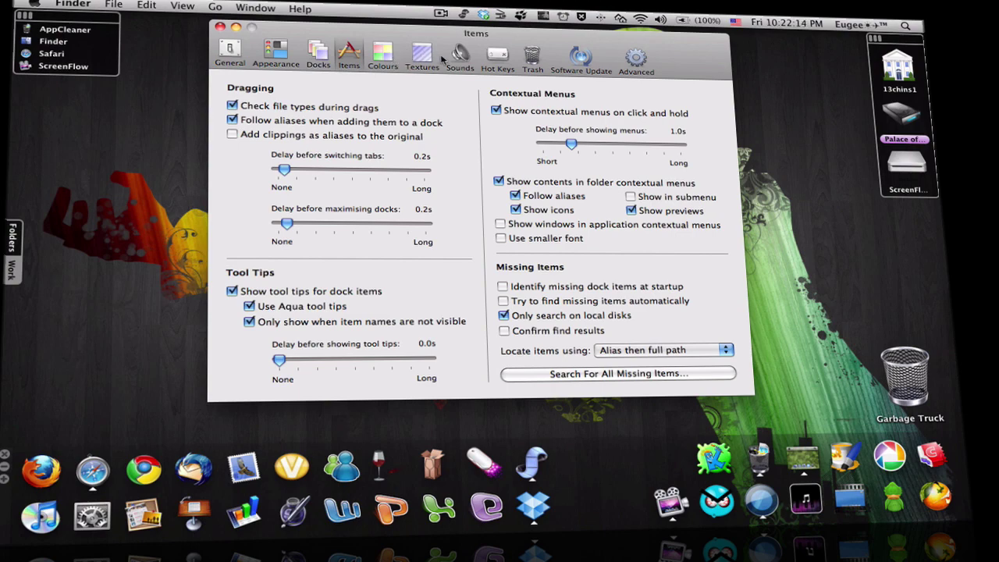
left_click(382, 55)
left_click(421, 55)
left_click(383, 54)
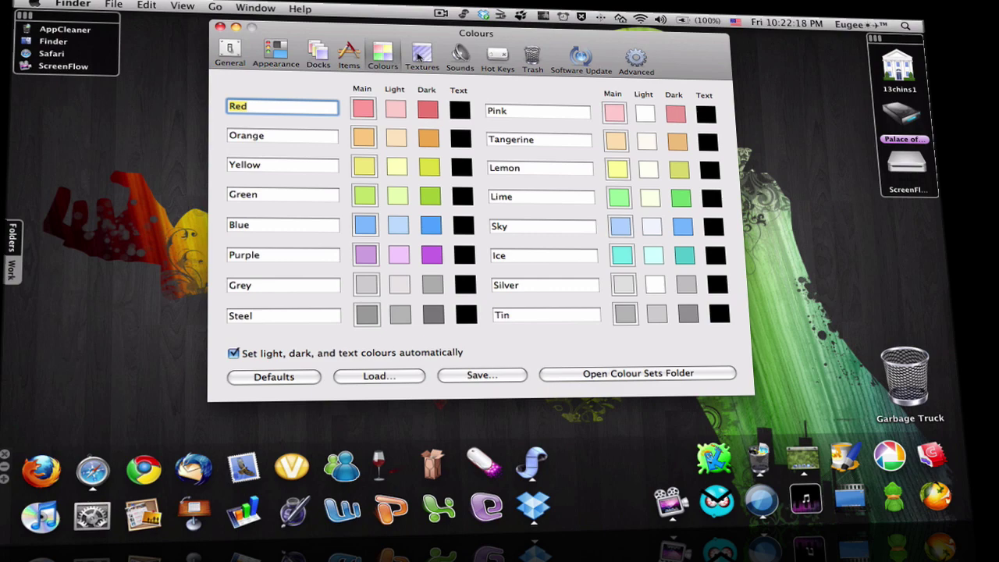
left_click(421, 56)
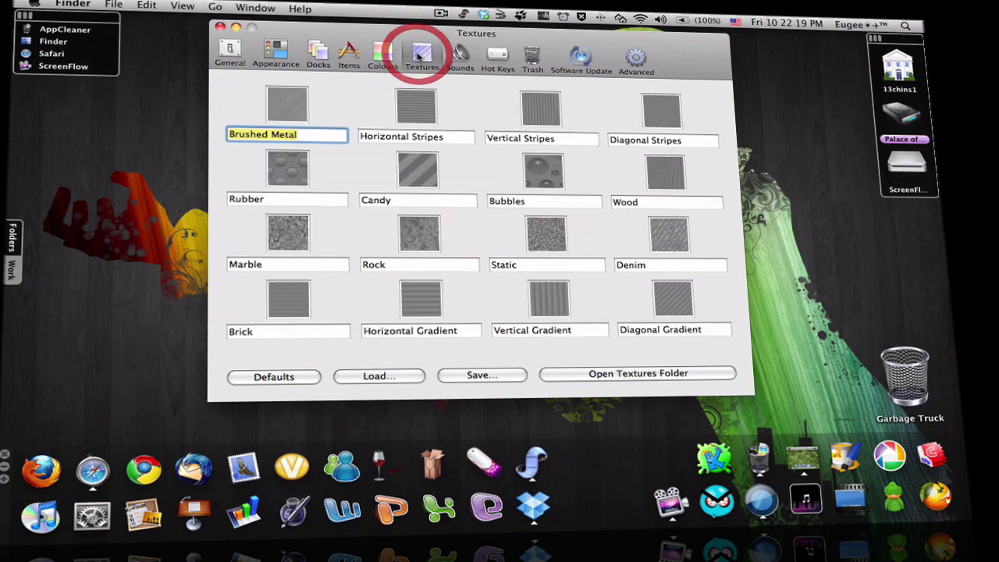
left_click(459, 56)
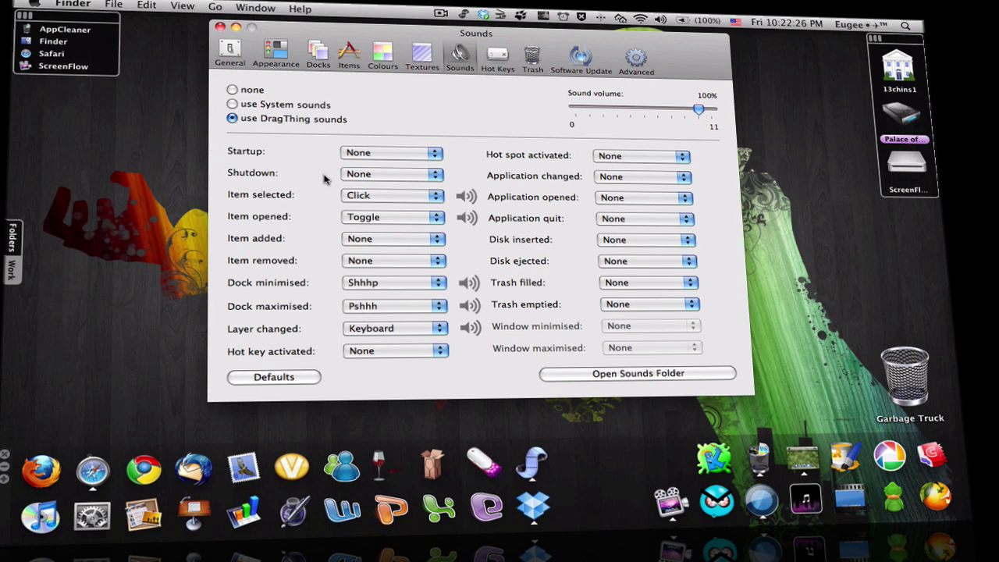
left_click(497, 56)
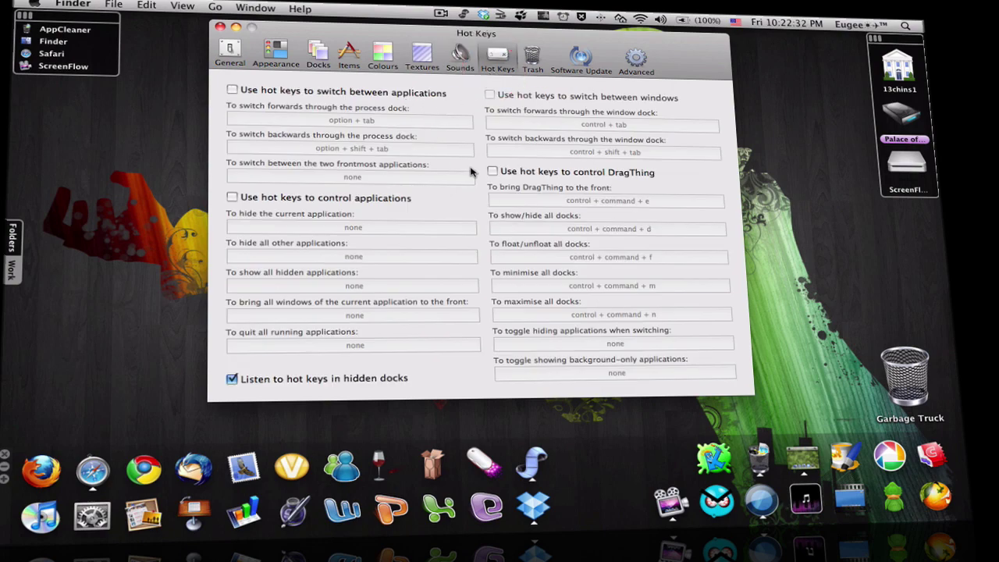
- Show the Trash preferences, open the Garbage Truck desktop trash in Finder, then close it
left_click(524, 62)
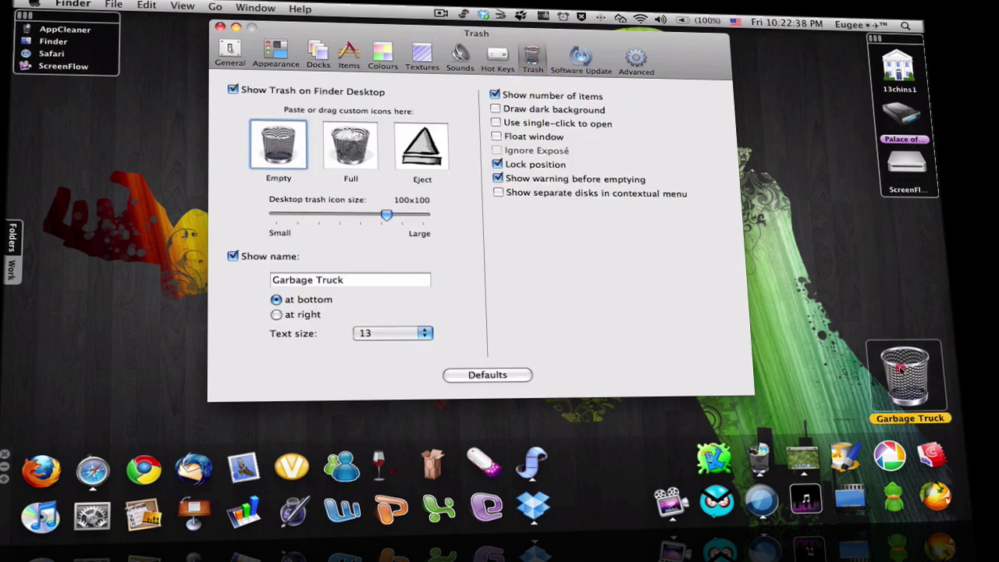
left_click(862, 375)
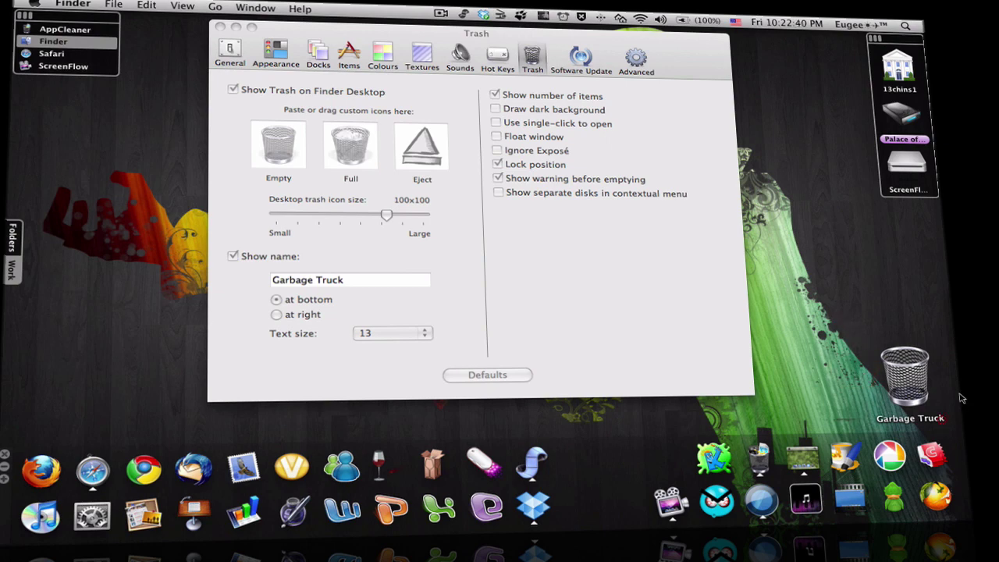
left_click(905, 376)
left_click(694, 333)
double_click(905, 377)
left_click(434, 28)
left_click(461, 254)
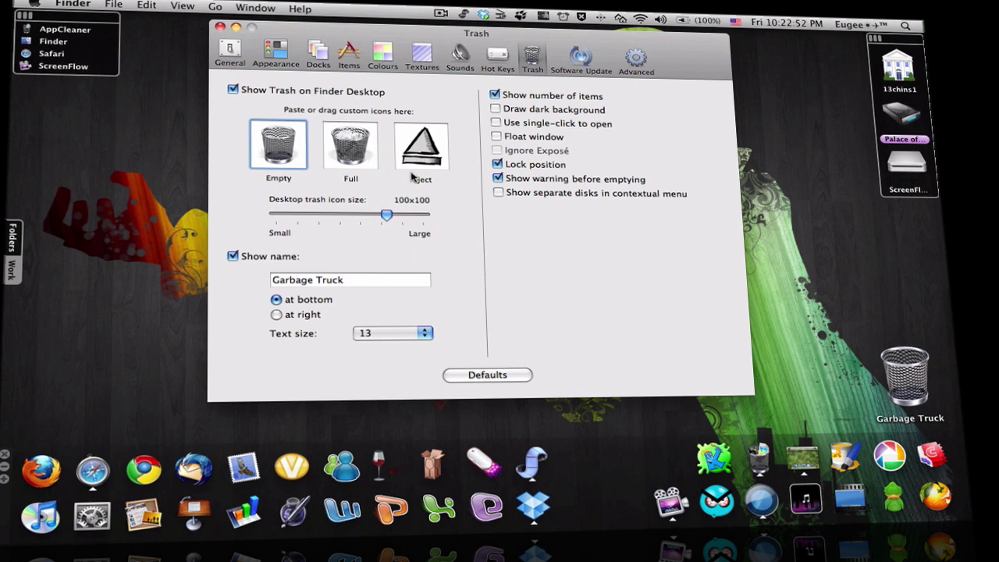
- Test the trash icon size and name field, restoring the name 'Garbage Truck' with label size 13
mouse_move(390, 220)
left_mouse_down()
mouse_move(428, 220)
mouse_move(387, 220)
left_mouse_up()
left_click(378, 280)
key("BackSpace")
key("BackSpace")
key("BackSpace")
type("asdifaweirj")
key("BackSpace")
key("BackSpace")
key("BackSpace")
key("BackSpace")
key("BackSpace")
key("BackSpace")
key("BackSpace")
key("BackSpace")
key("BackSpace")
key("BackSpace")
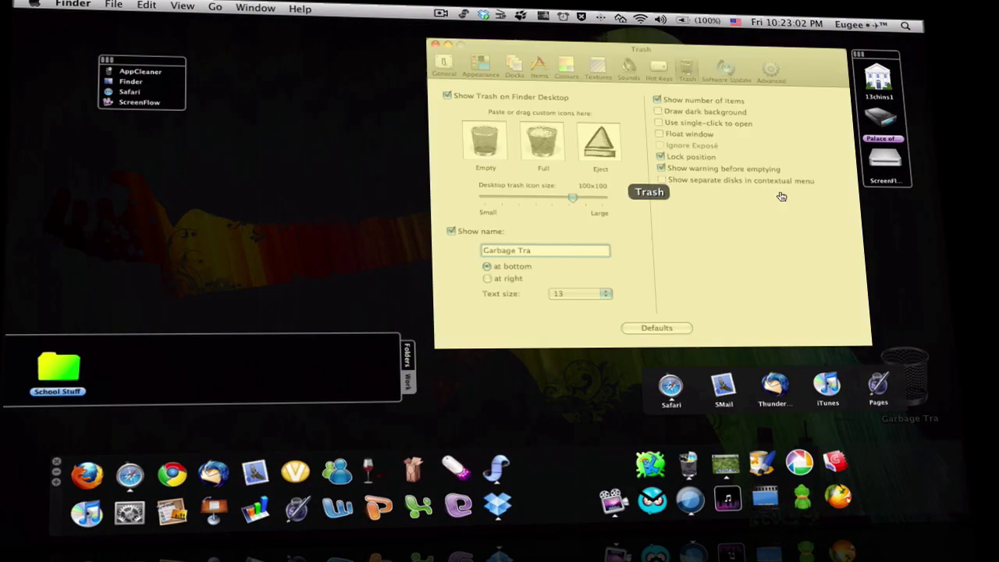
left_click(780, 196)
key("BackSpace")
type("uck")
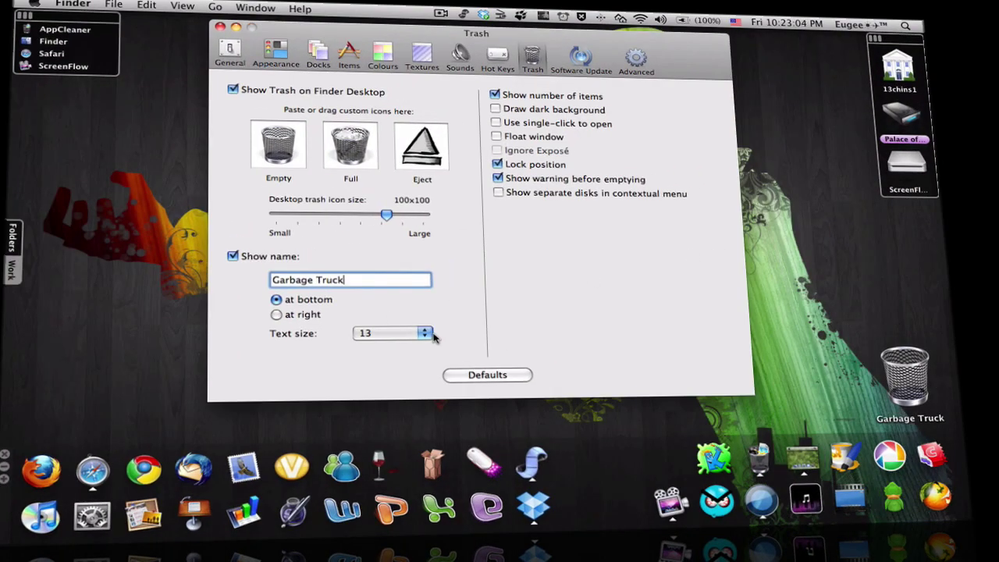
left_click(426, 335)
left_click(429, 338)
- View the Software Update pane, then the Advanced preferences pane
left_click(574, 63)
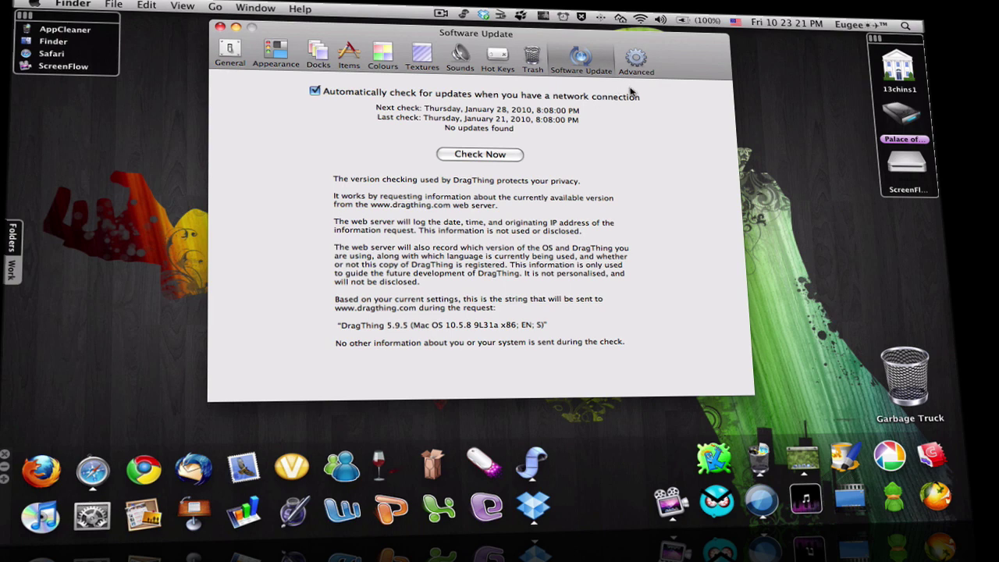
left_click(630, 61)
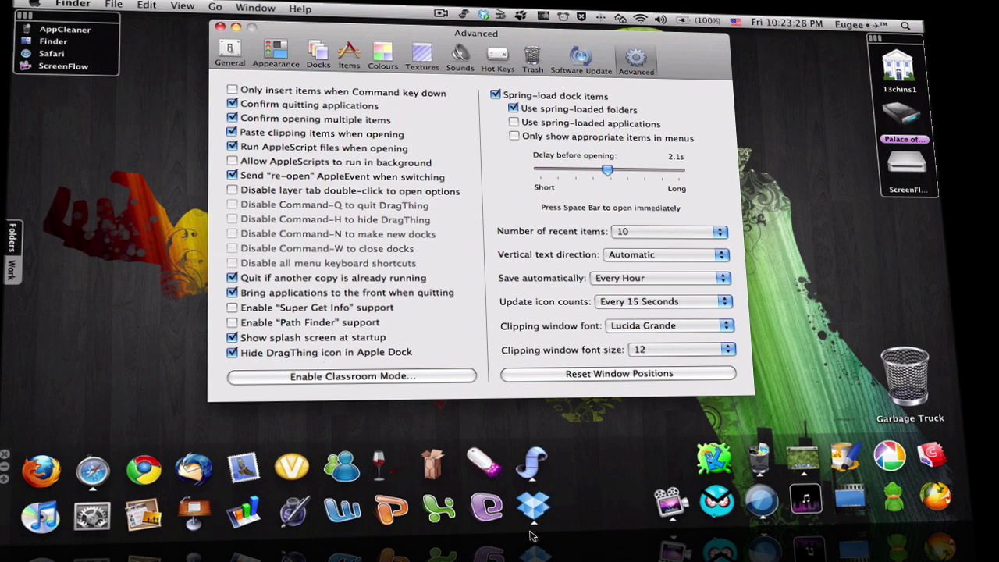
mouse_move(806, 529)
left_click(426, 31)
- Nudge the preferences window left, then quit DragThing and relaunch it by searching 'dra'
left_click_drag(397, 31, 382, 33)
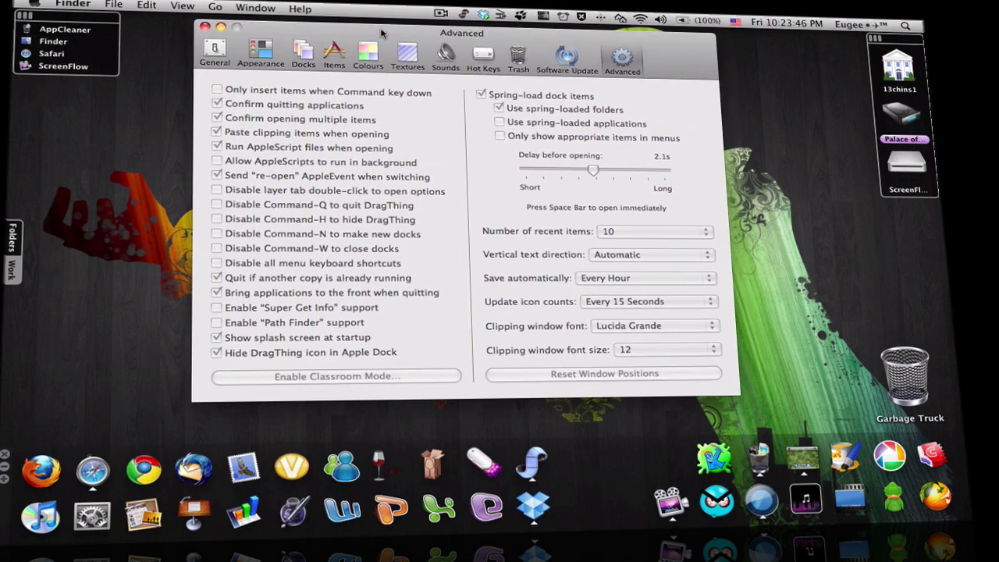
left_click(463, 14)
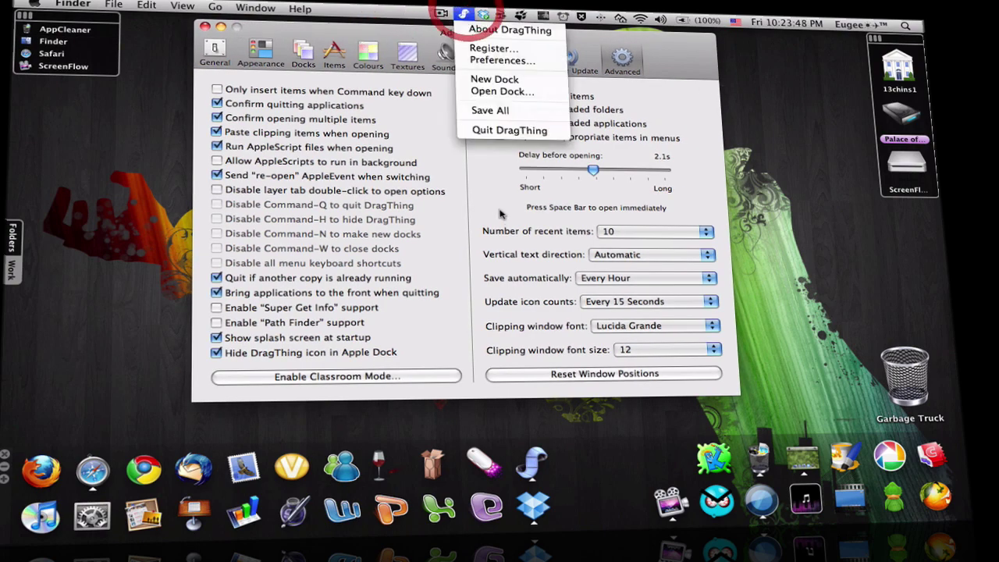
left_click(491, 129)
left_click(907, 25)
type("dragth")
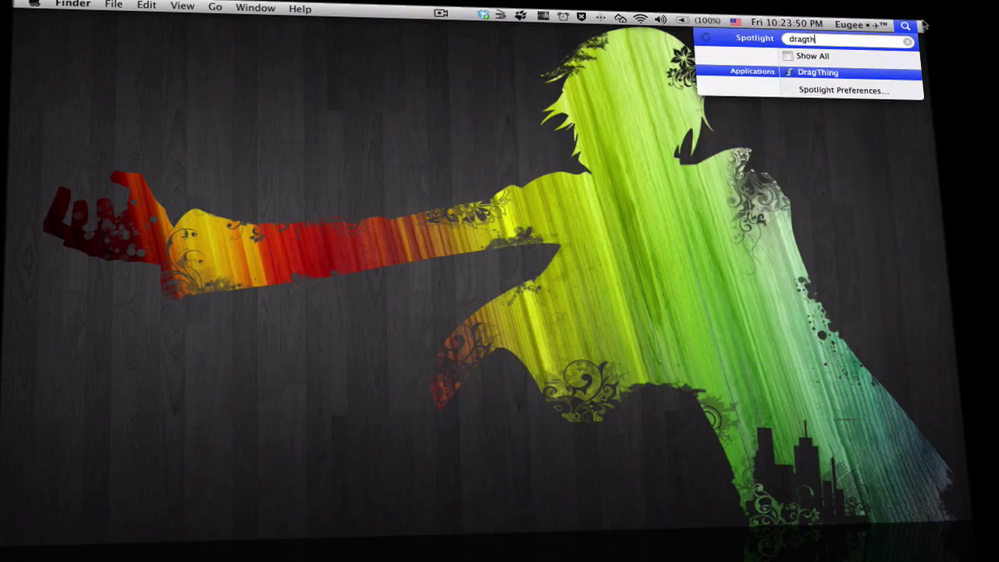
key("Return")
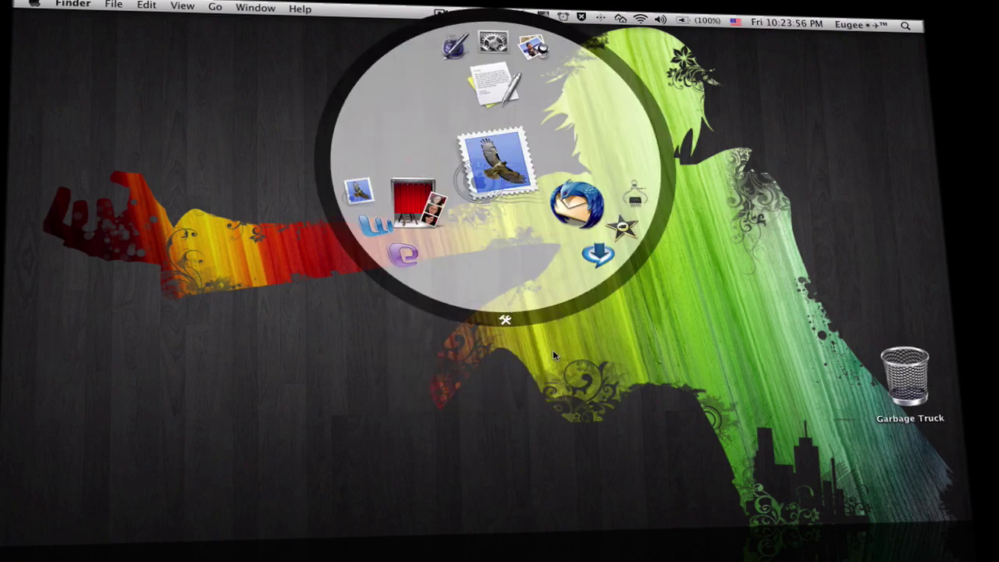
- Dismiss the registration reminder and close the circular dock
left_click(626, 366)
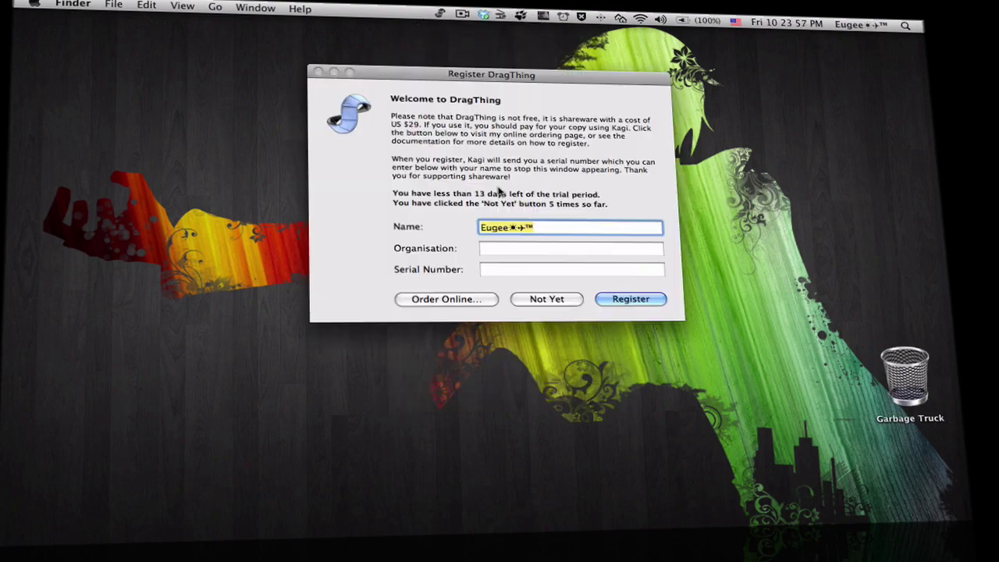
left_click(523, 300)
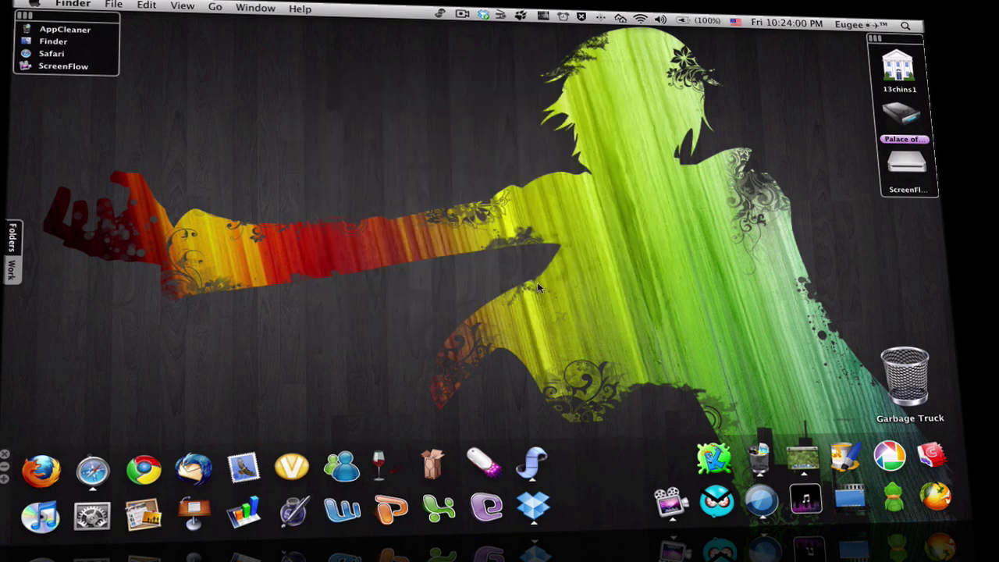
left_click(561, 343)
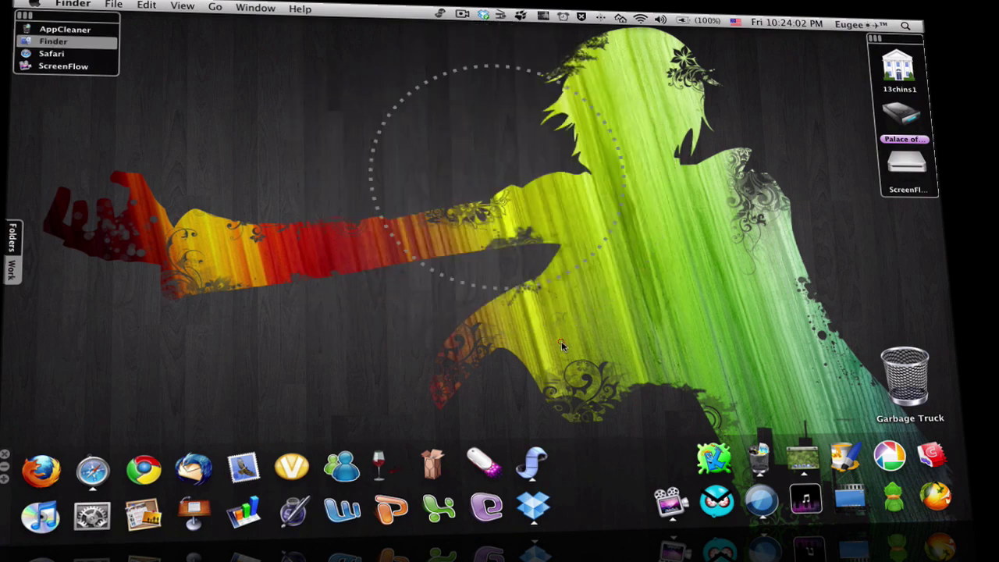
left_click(462, 14)
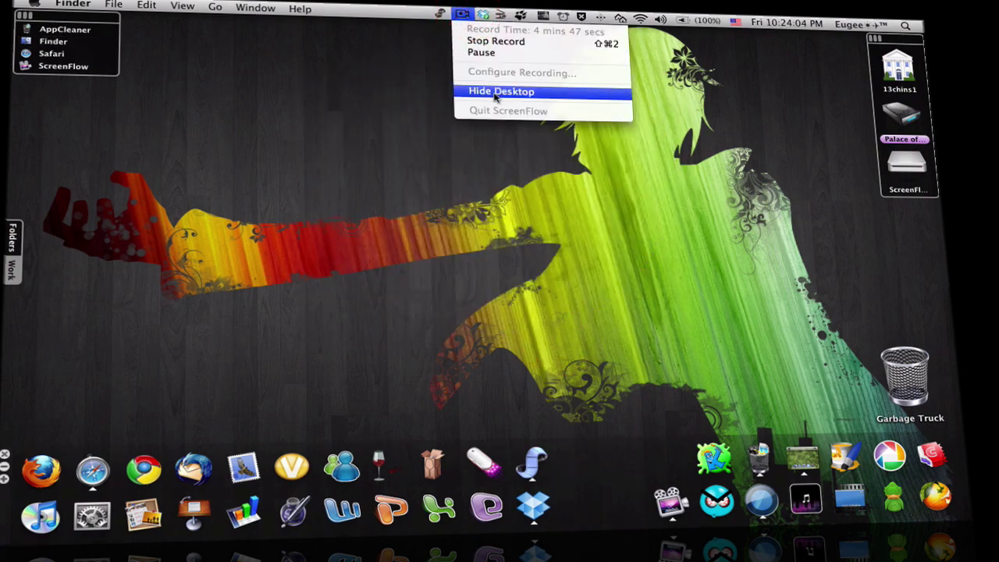
- Create a new empty dock, move it to the left side, and name it Apps
mouse_move(440, 15)
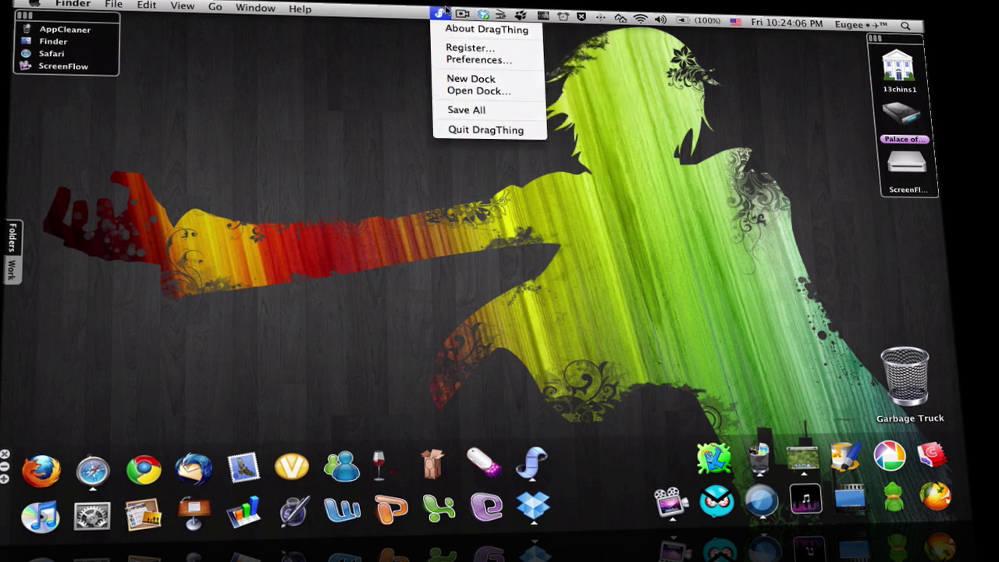
left_click(461, 81)
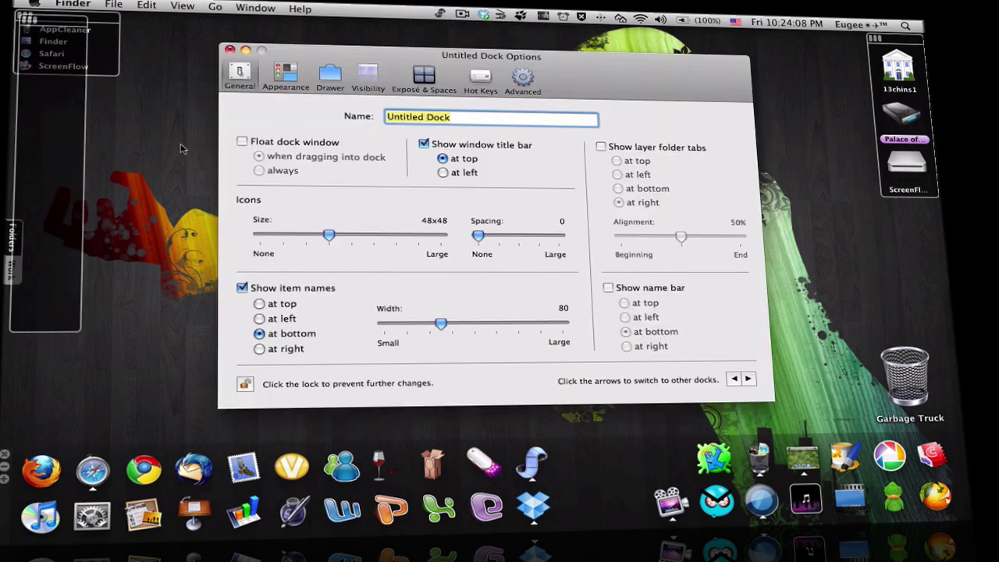
left_click_drag(56, 23, 187, 94)
left_click(323, 130)
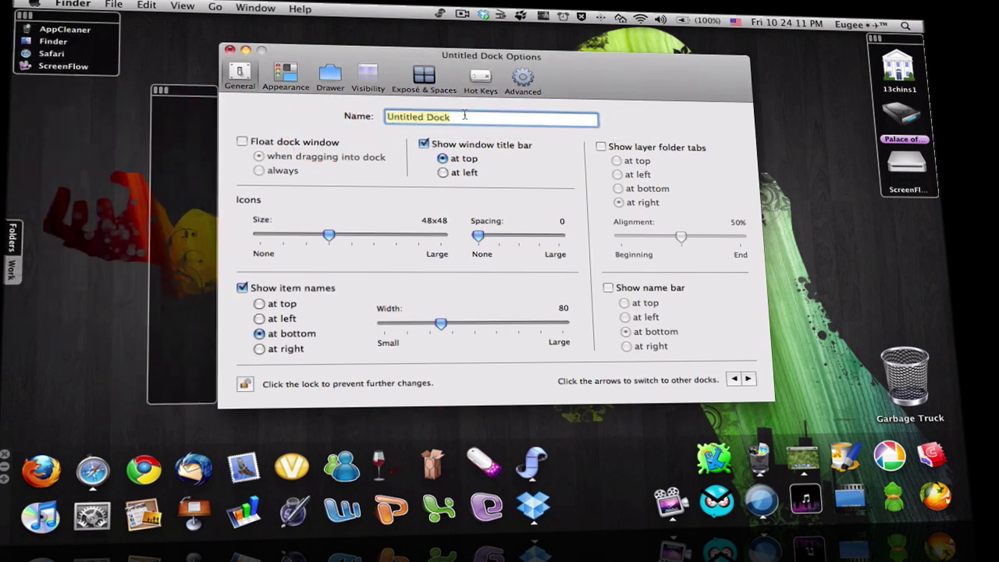
type("Apps")
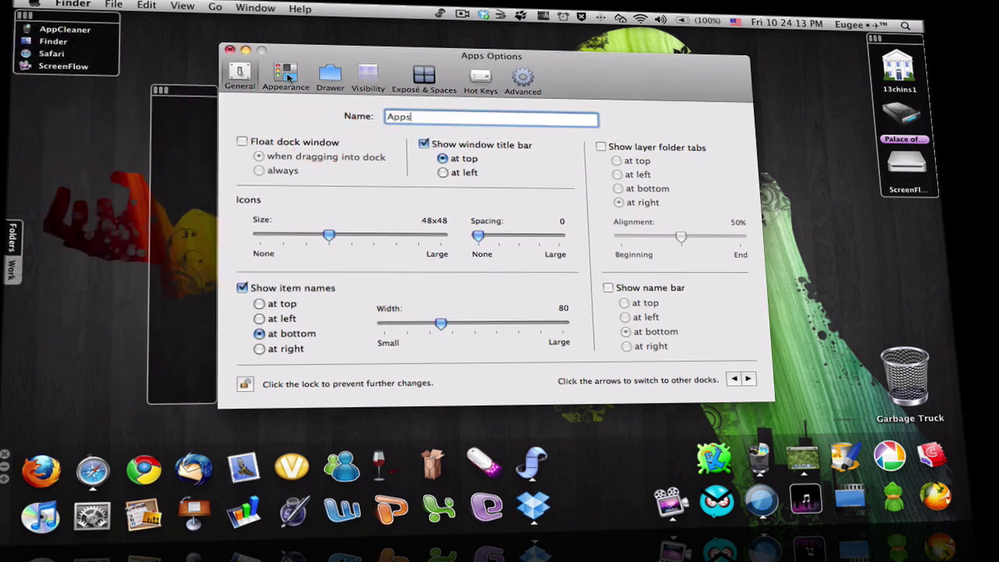
- Give the dock the custom theme The Crimson Pig and shift it further left
left_click(287, 76)
left_click(295, 120)
left_click(341, 121)
left_click(355, 139)
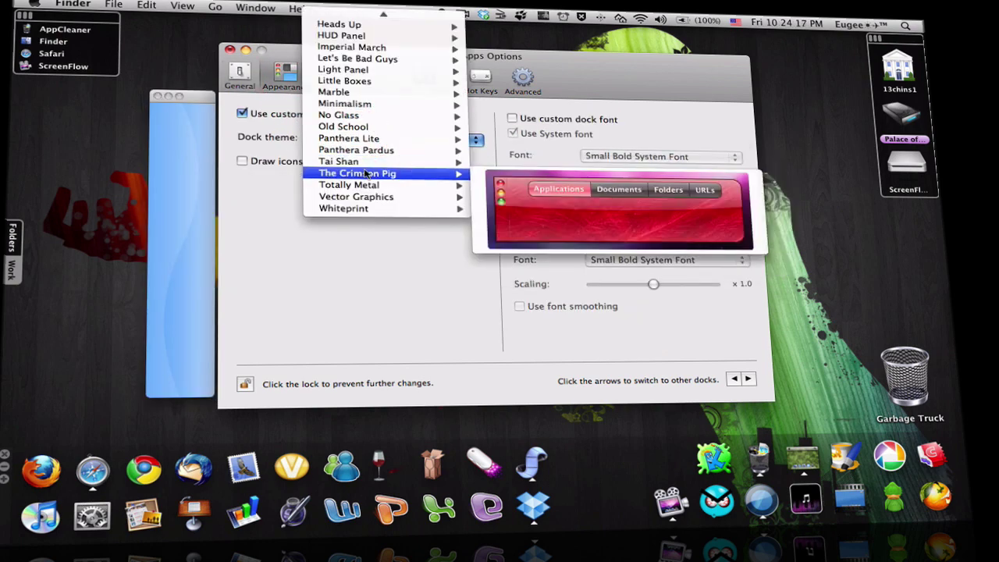
left_click(367, 173)
left_click_drag(195, 98, 164, 96)
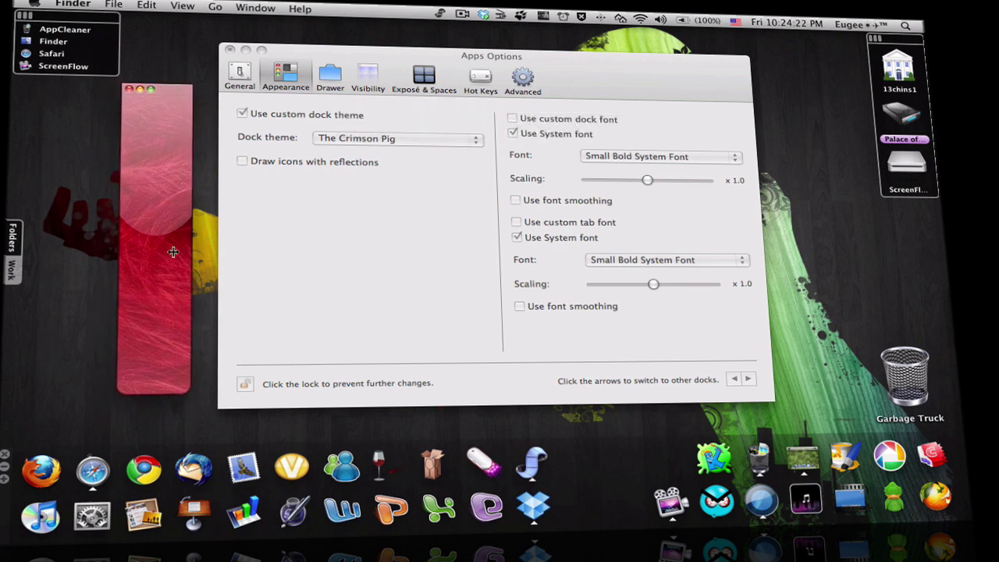
left_click(323, 83)
- Try the drawer and translucency options, leaving both off, and nudge the dock into place
left_click(399, 116)
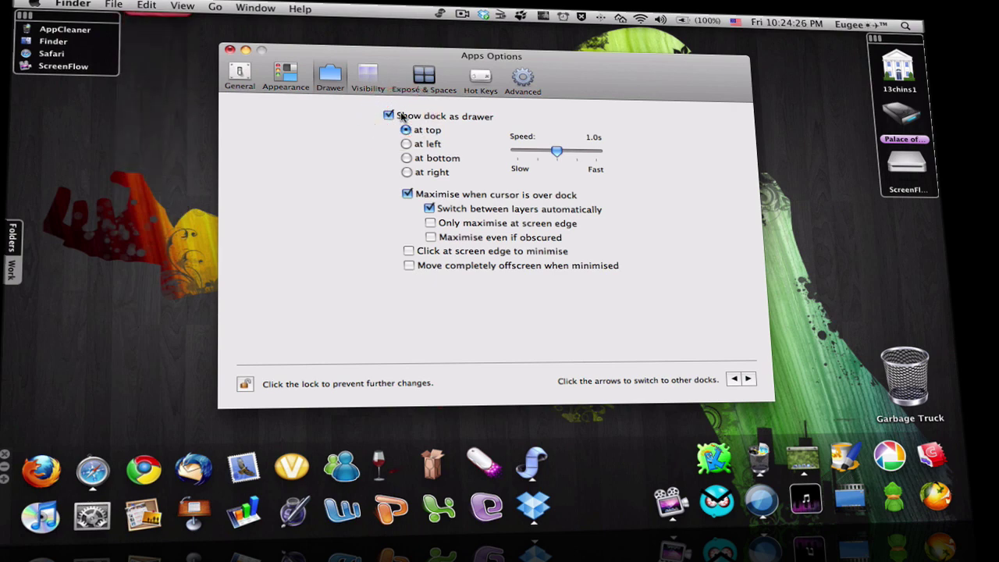
left_click(401, 116)
left_click_drag(176, 97, 182, 96)
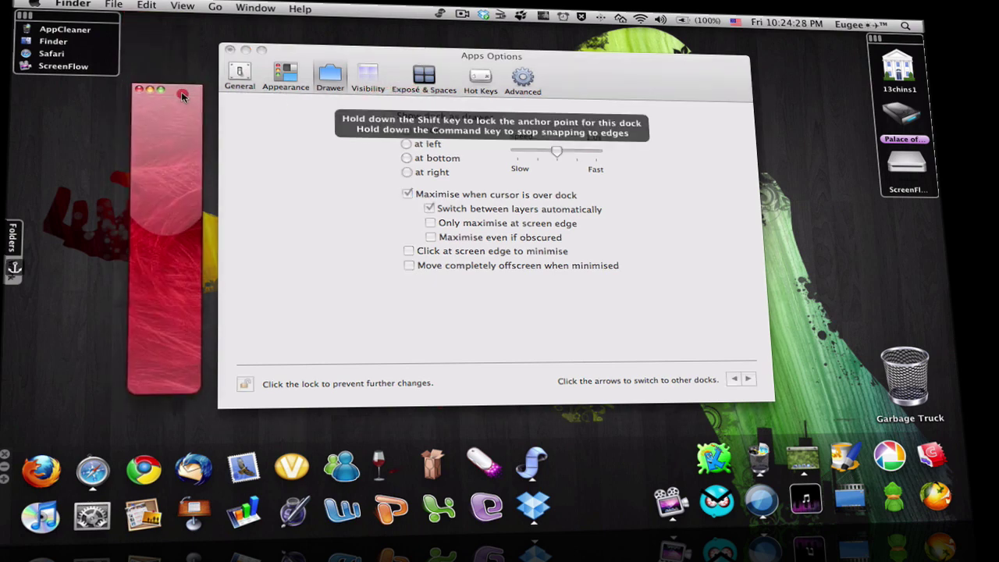
left_click(425, 184)
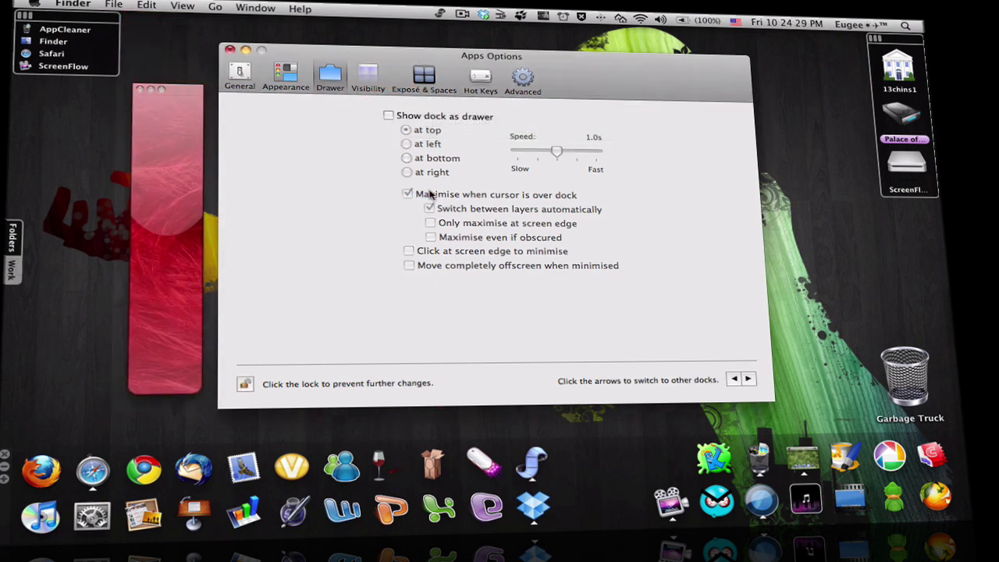
left_click(368, 78)
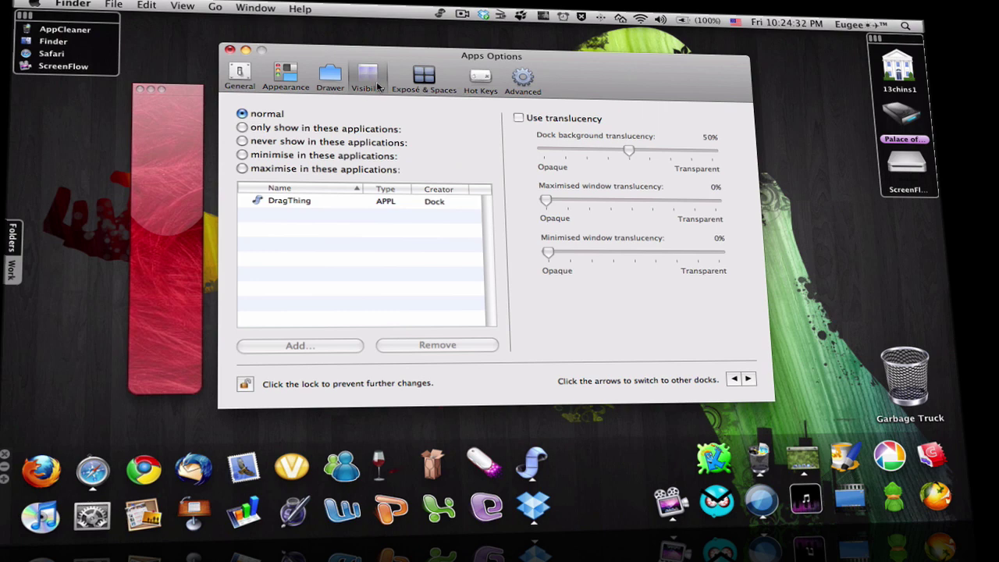
left_click(518, 118)
left_click(518, 118)
- Turn on Show in all Spaces under Exposé & Spaces
left_click(426, 76)
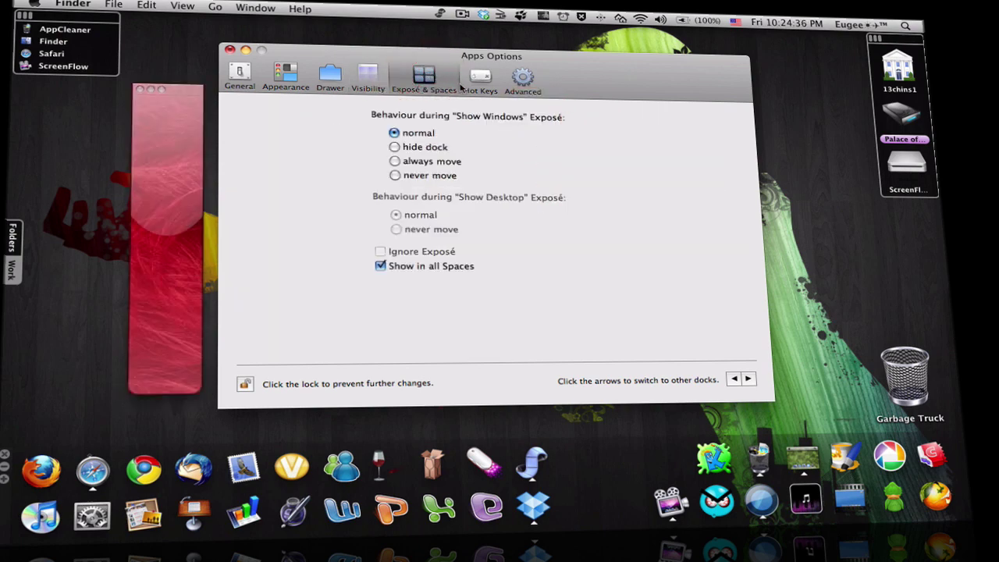
left_click(420, 267)
left_click(405, 270)
left_click(404, 270)
- Tick Lock position in the Advanced settings and return to General
left_click(480, 81)
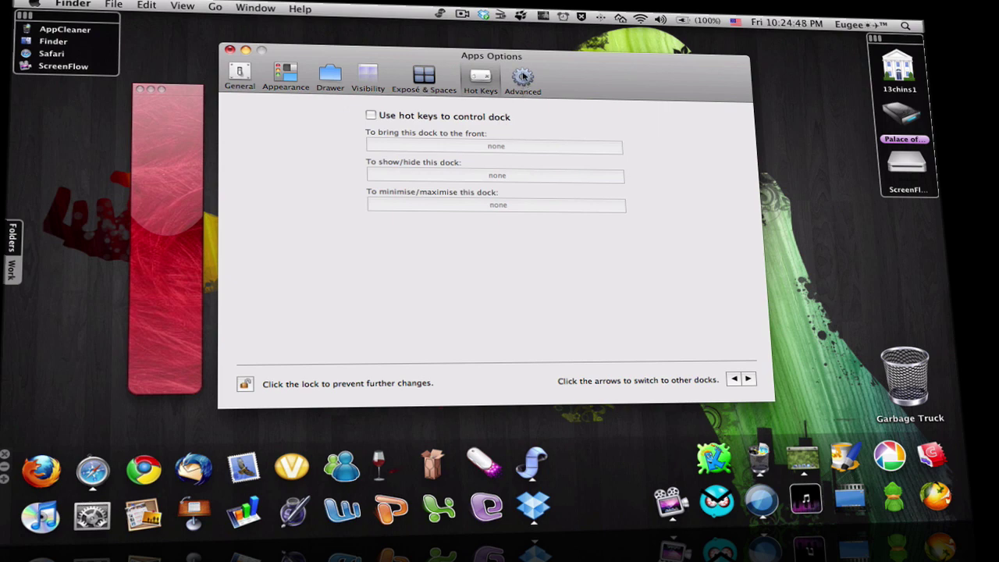
left_click(523, 81)
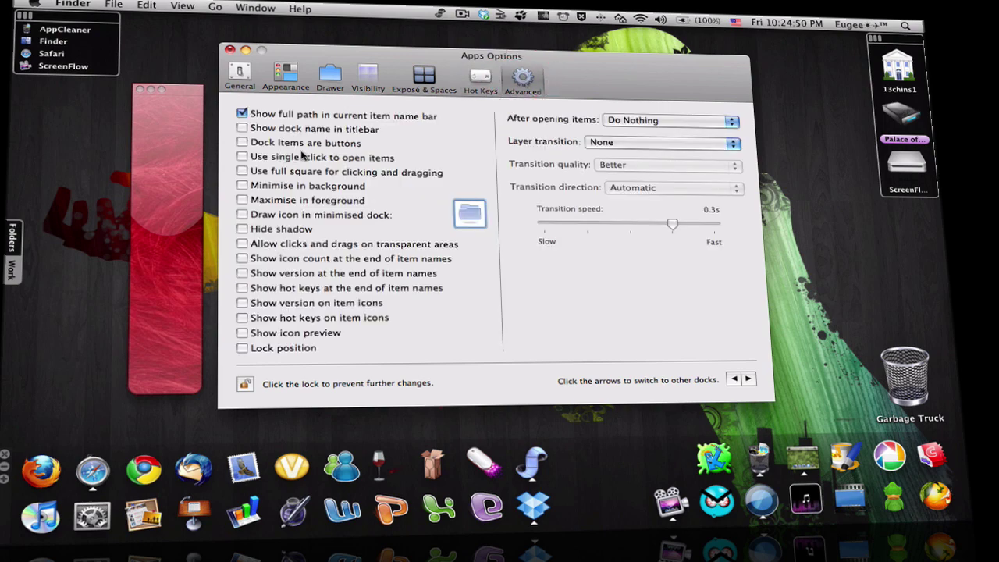
left_click(275, 350)
left_click(212, 92)
left_click(314, 352)
left_click(240, 78)
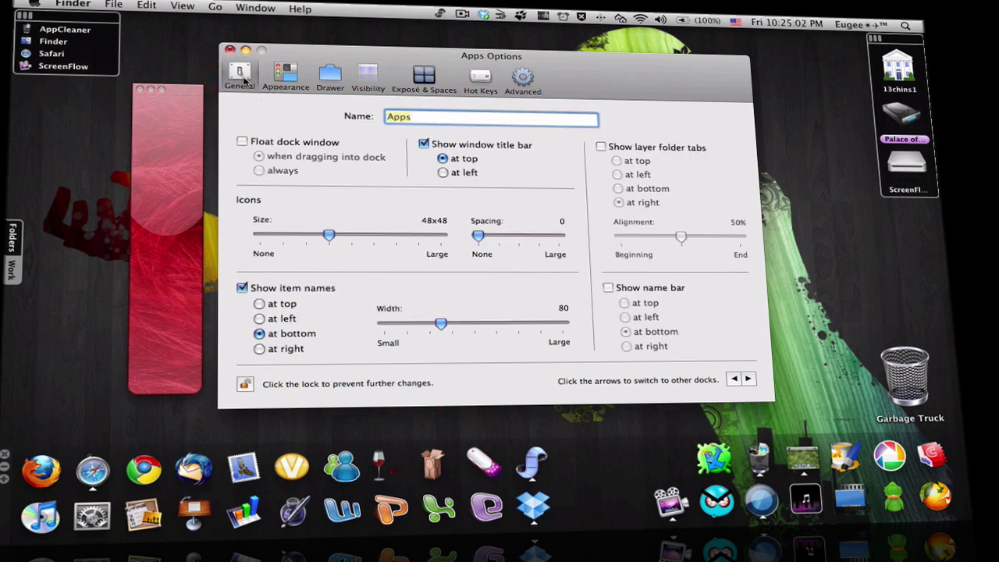
- Close the crimson Apps dock together with its Options window
left_click(286, 76)
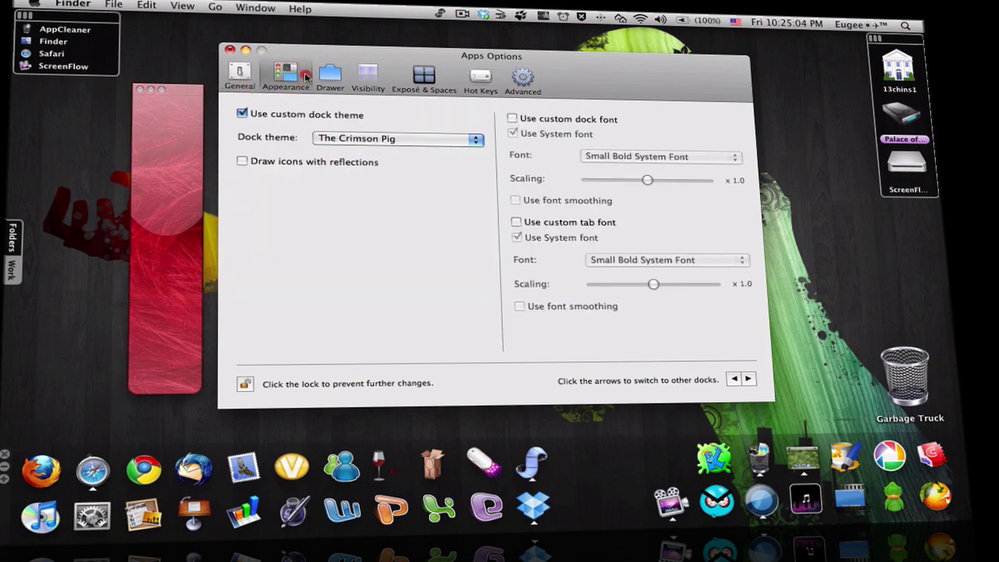
left_click(138, 91)
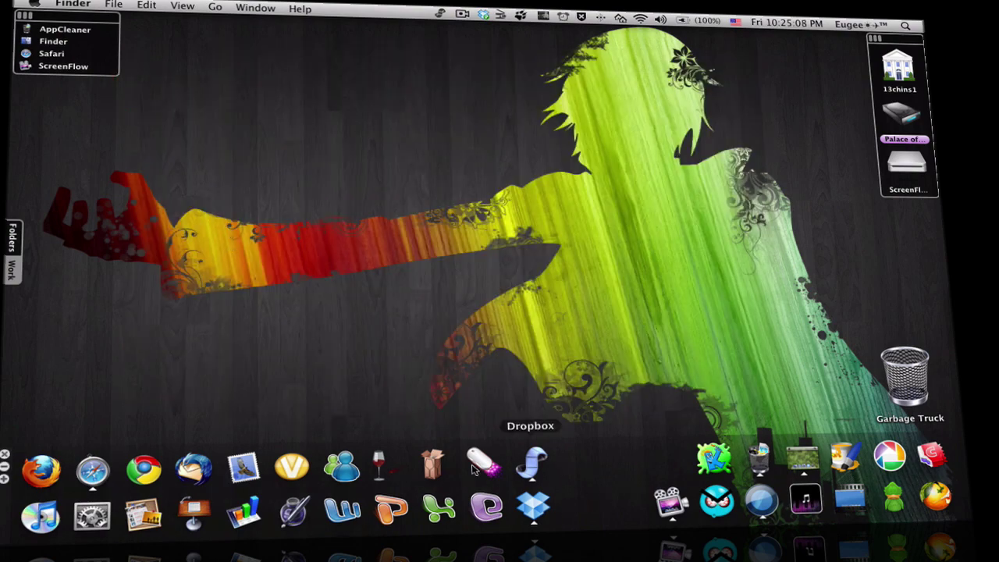
left_click(595, 477)
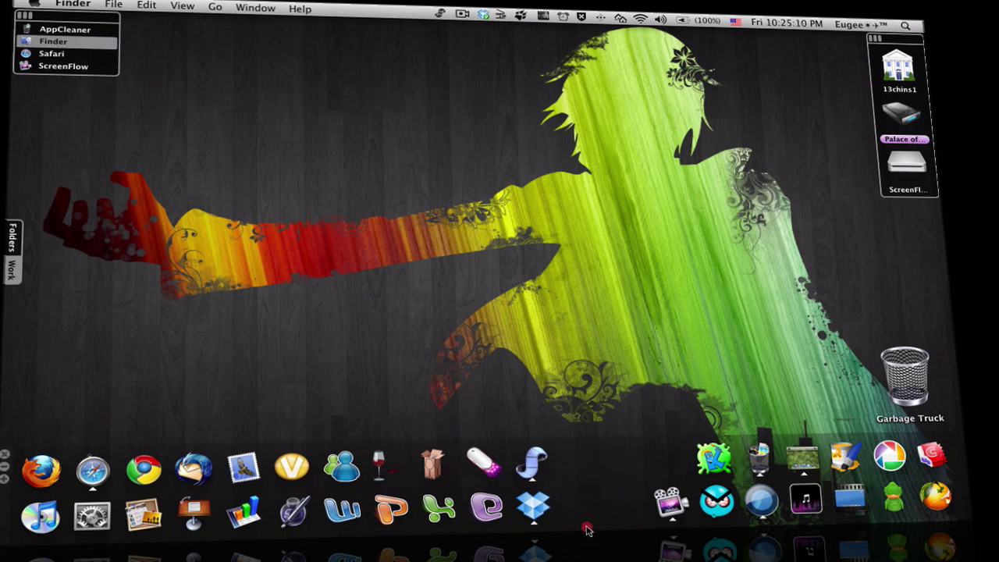
left_click(555, 443)
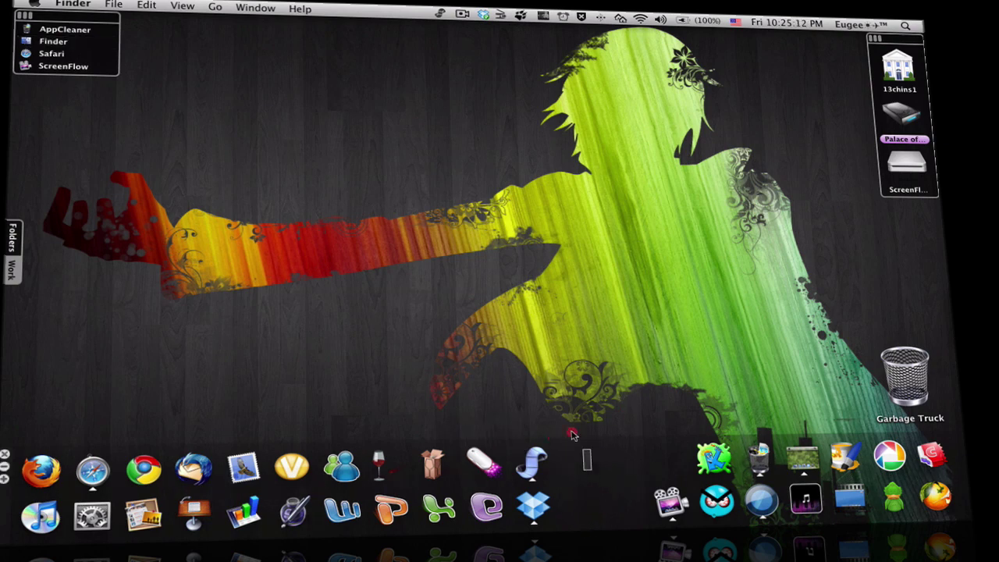
left_click(610, 519)
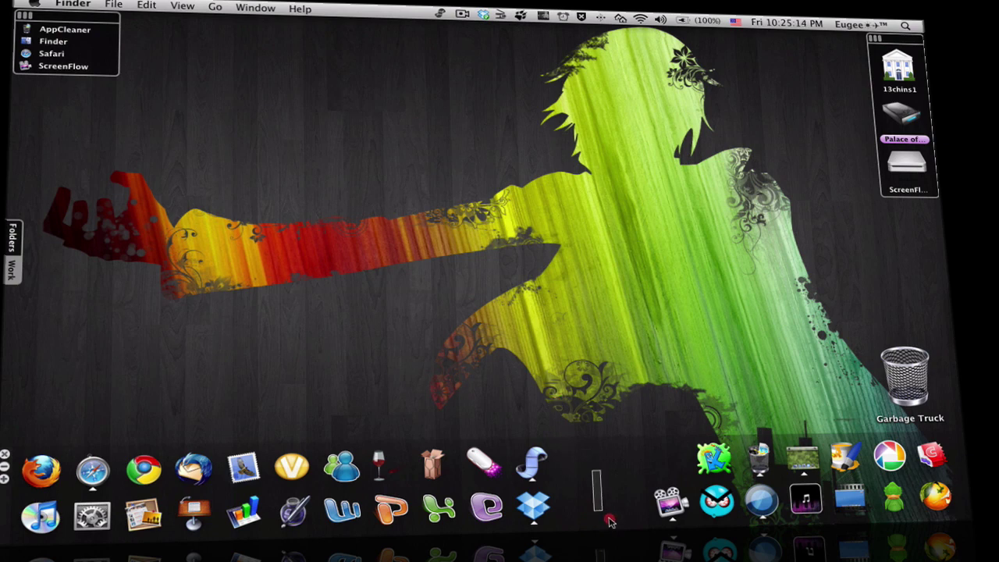
left_click(550, 418)
left_click(595, 499)
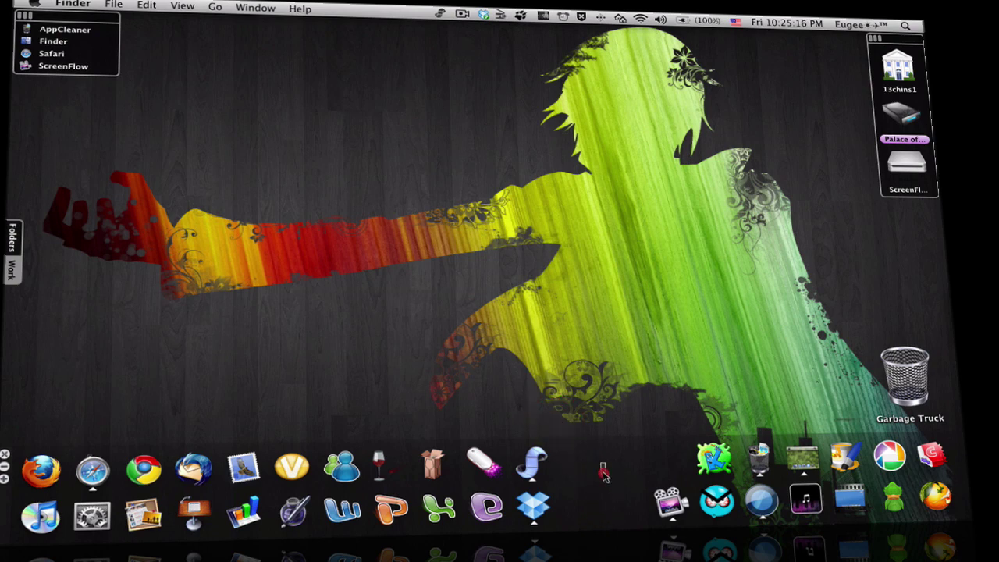
- Make Finder the frontmost application
left_click(347, 401)
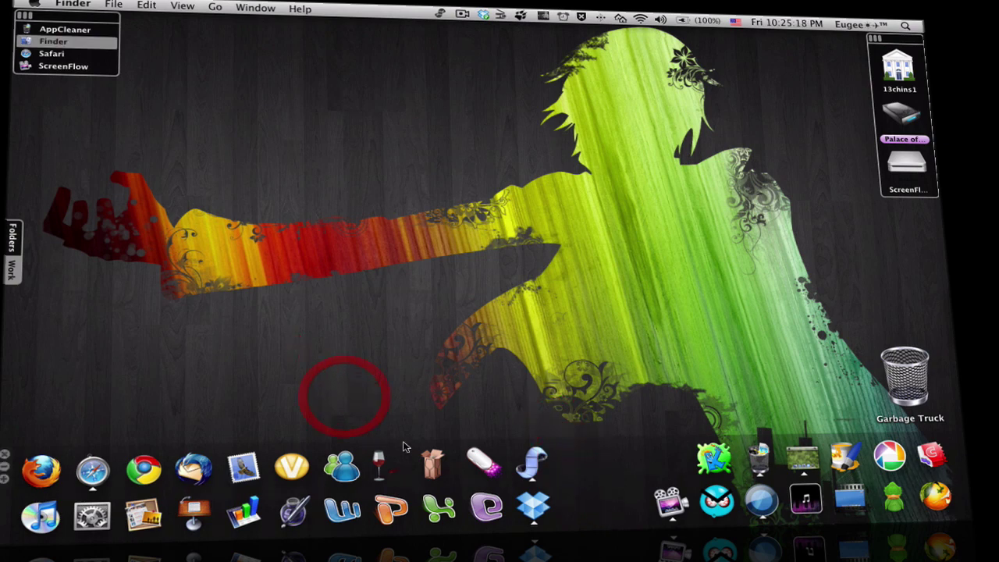
left_click(594, 446)
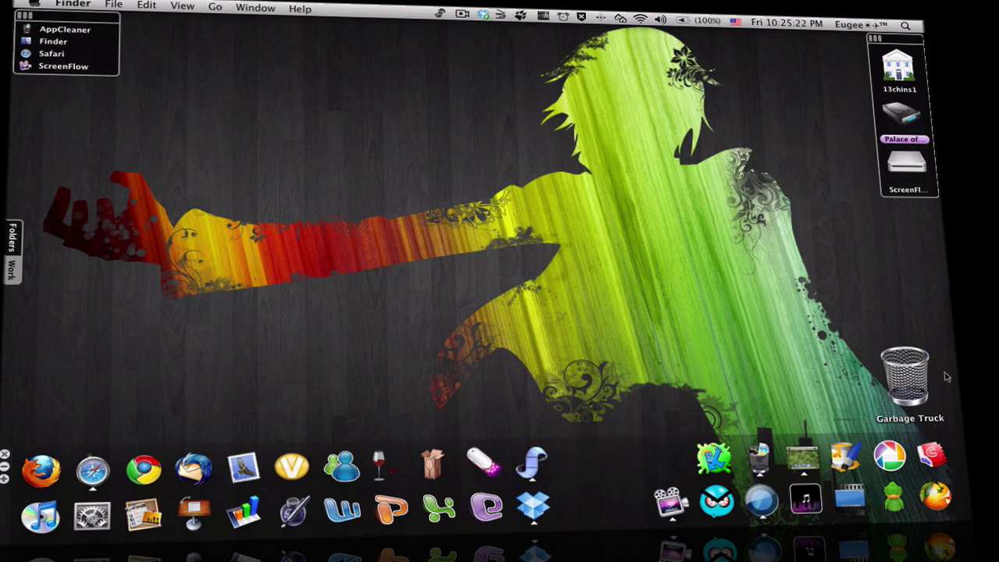
mouse_move(765, 529)
left_click(736, 196)
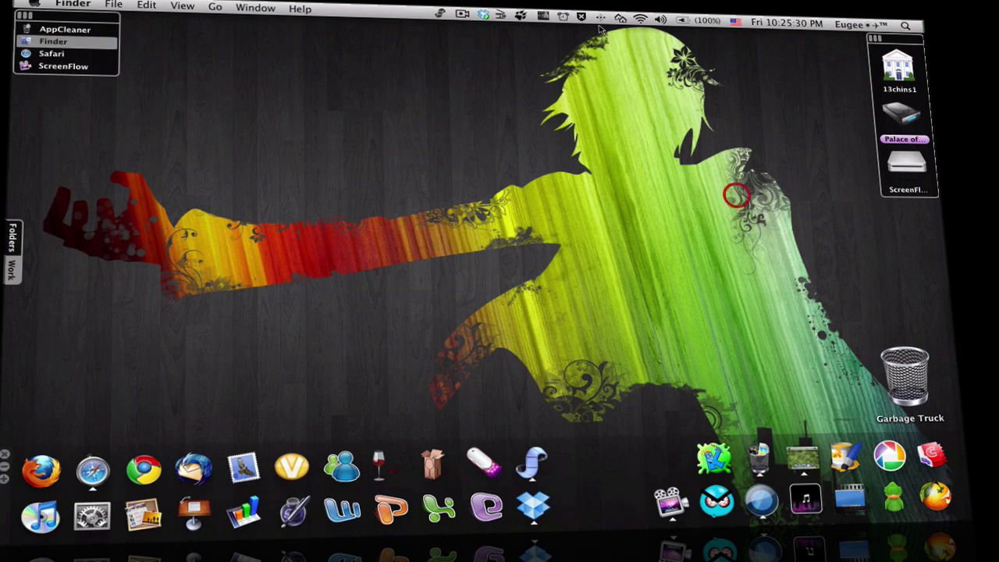
left_click(543, 16)
left_click(564, 52)
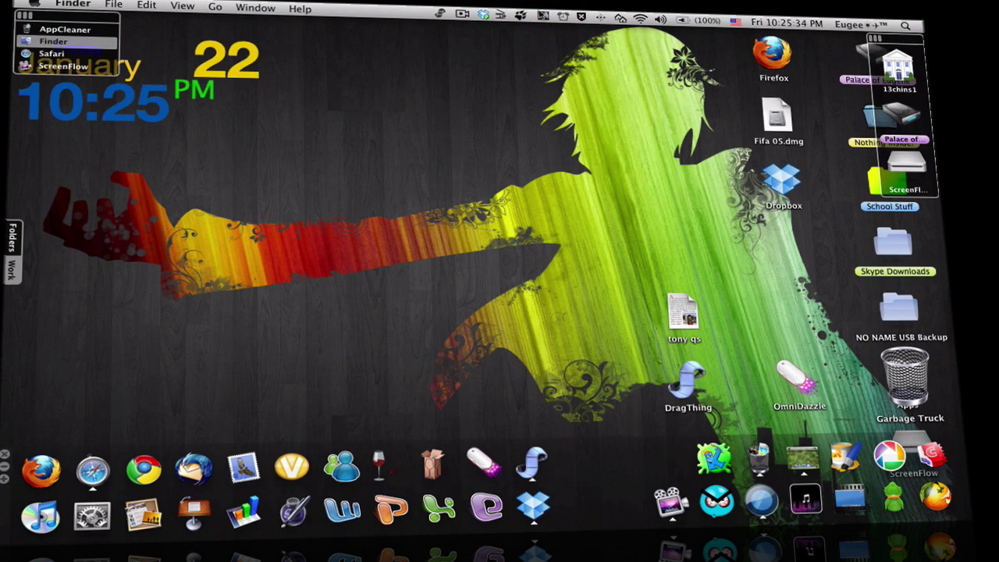
left_click(543, 15)
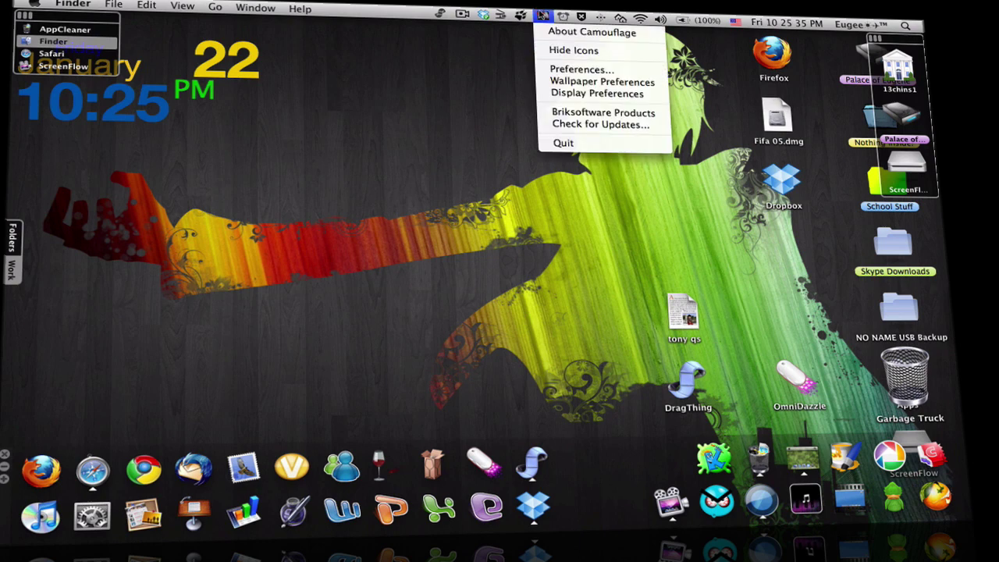
left_click(566, 49)
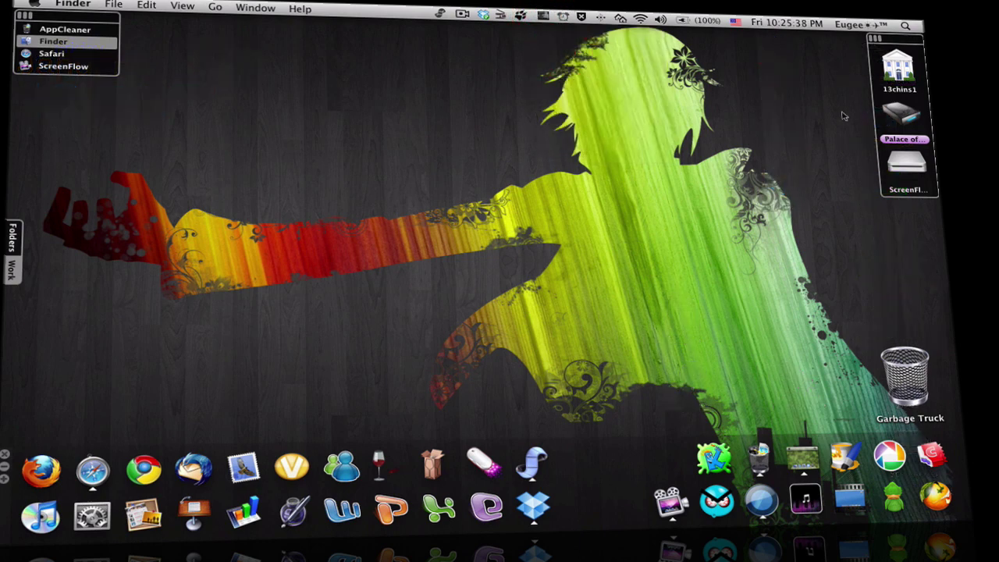
left_click(544, 15)
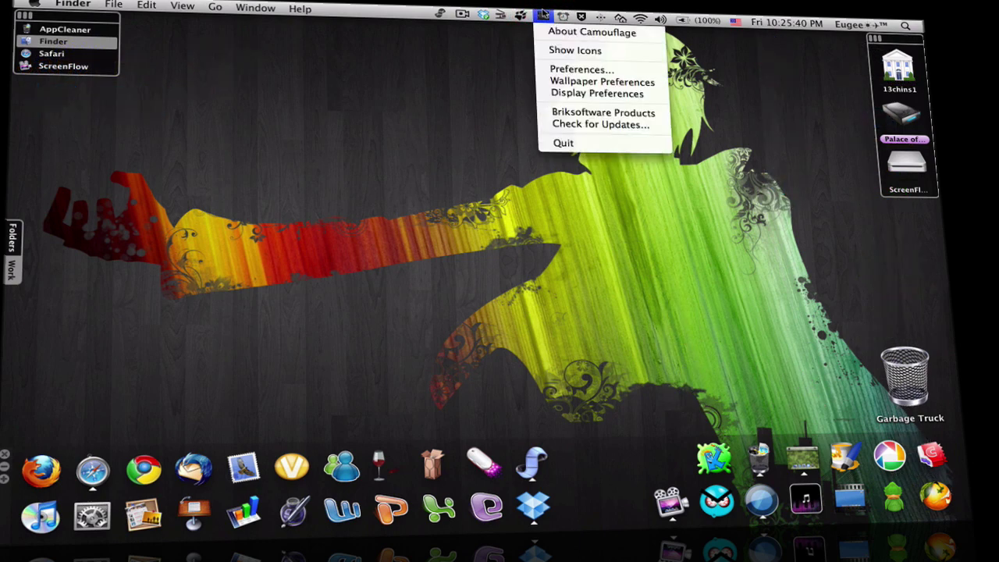
left_click(543, 15)
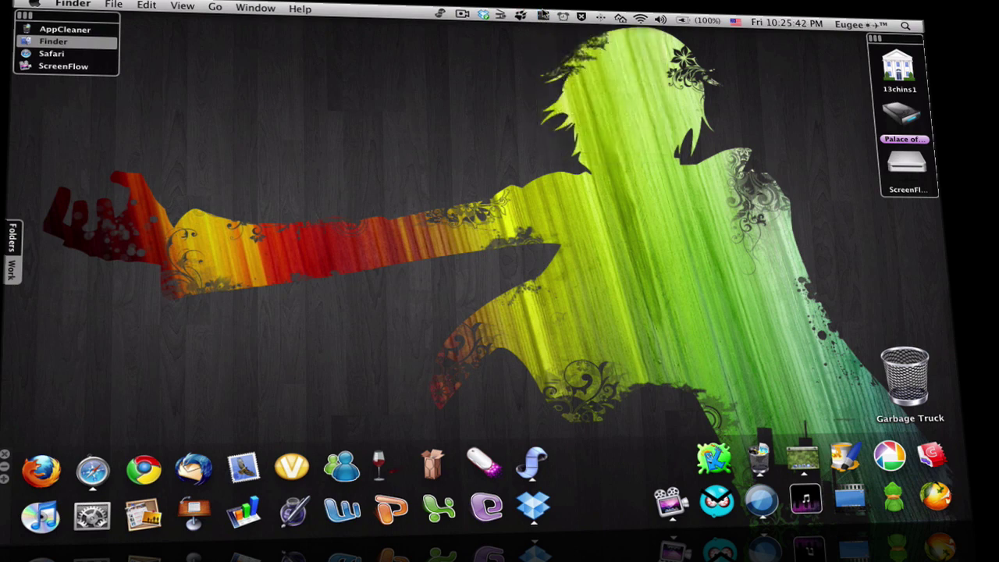